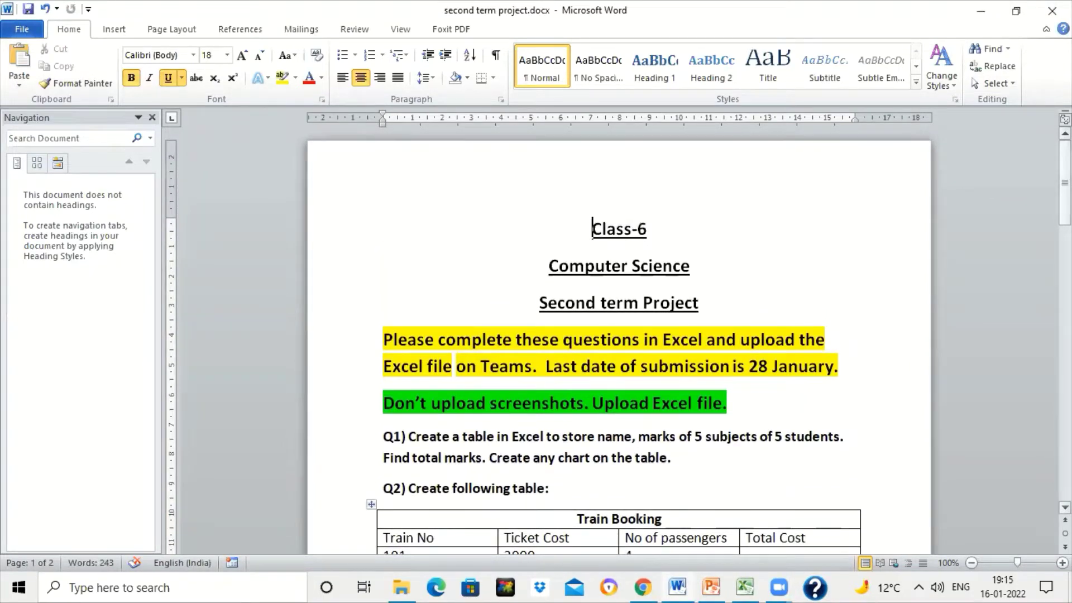
Step: Scroll the Word document past Q2 and Q3 to the Q4 salary-table task on page 2
{"action": "scroll", "coordinate": [619, 335], "scroll_direction": "down", "scroll_amount": 5}
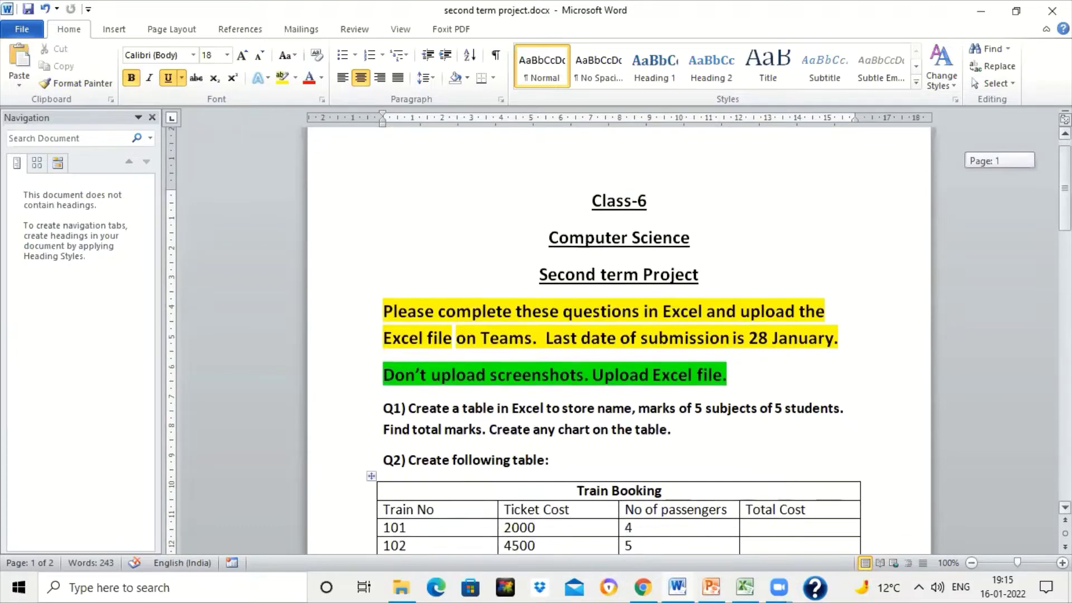
{"action": "scroll", "coordinate": [619, 335], "scroll_direction": "down", "scroll_amount": 7}
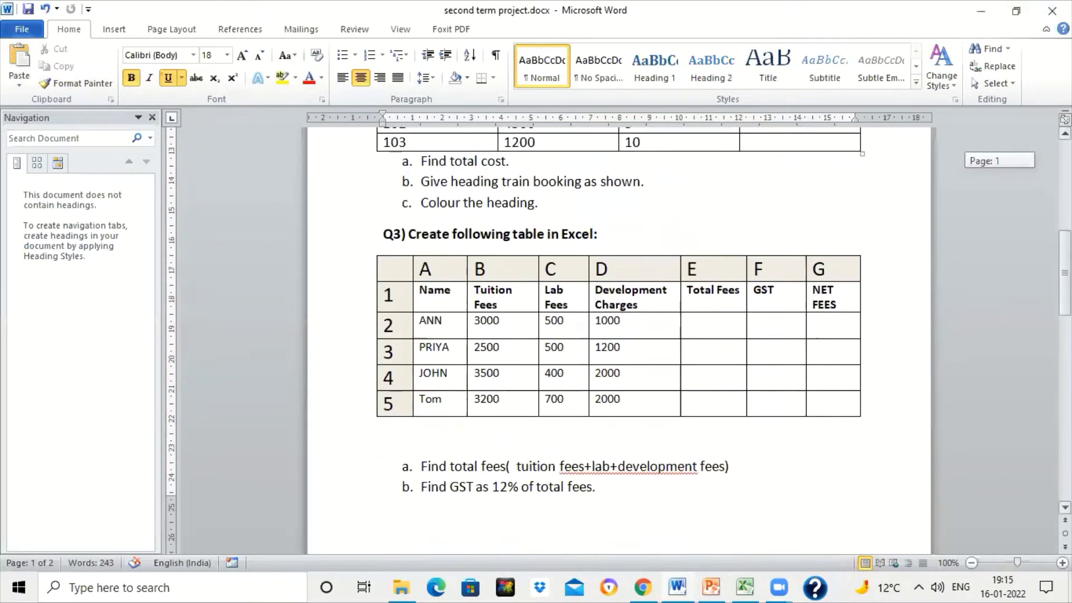
{"action": "scroll", "coordinate": [619, 335], "scroll_direction": "down", "scroll_amount": 18}
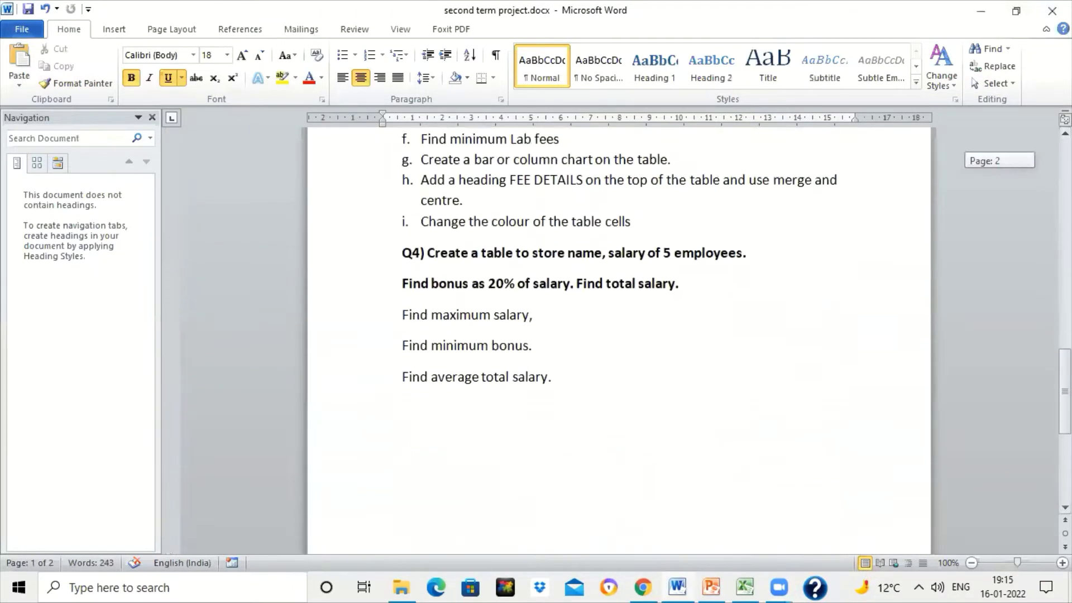
{"action": "scroll", "coordinate": [618, 335], "scroll_direction": "down", "scroll_amount": 1}
{"action": "scroll", "coordinate": [619, 335], "scroll_direction": "down", "scroll_amount": 1}
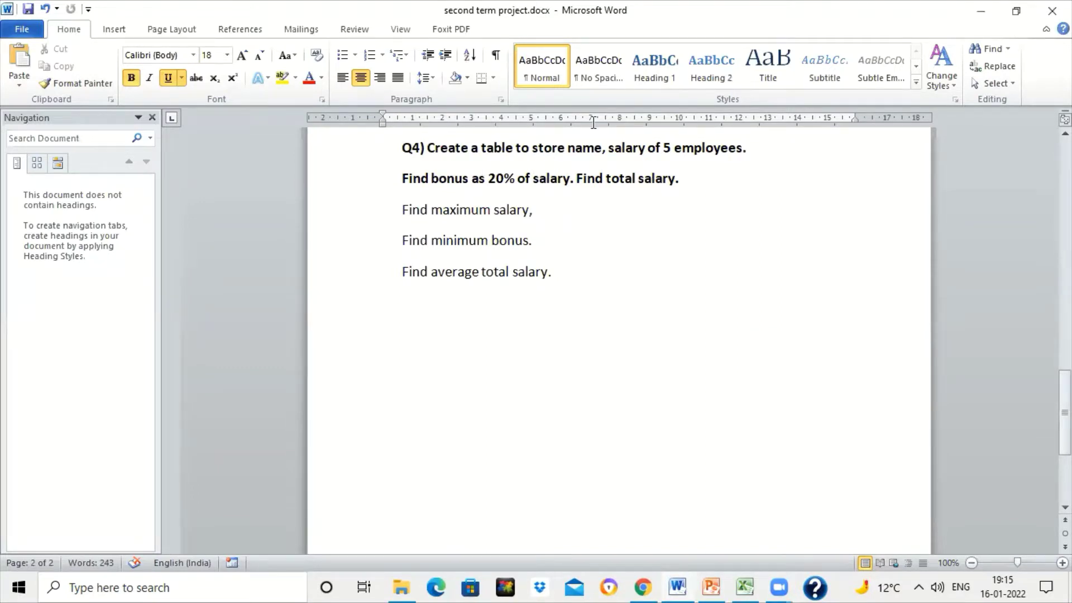
Step: In the Excel workbook, enter the NAME heading and four employee names in A1:A5
{"action": "left_click", "coordinate": [745, 586]}
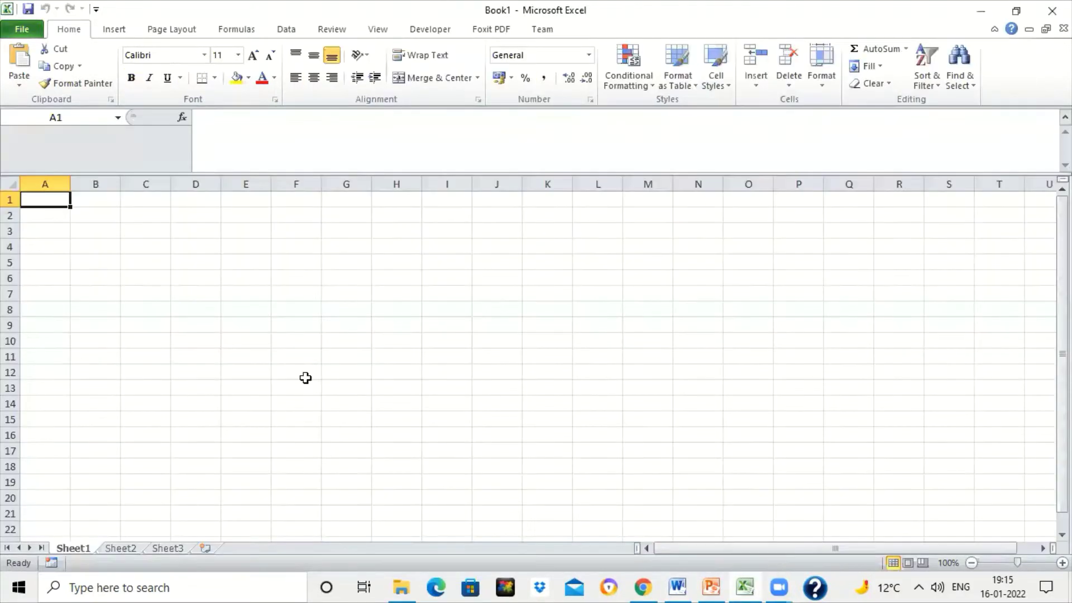
{"action": "type", "text": "NAME"}
{"action": "key", "text": "Return"}
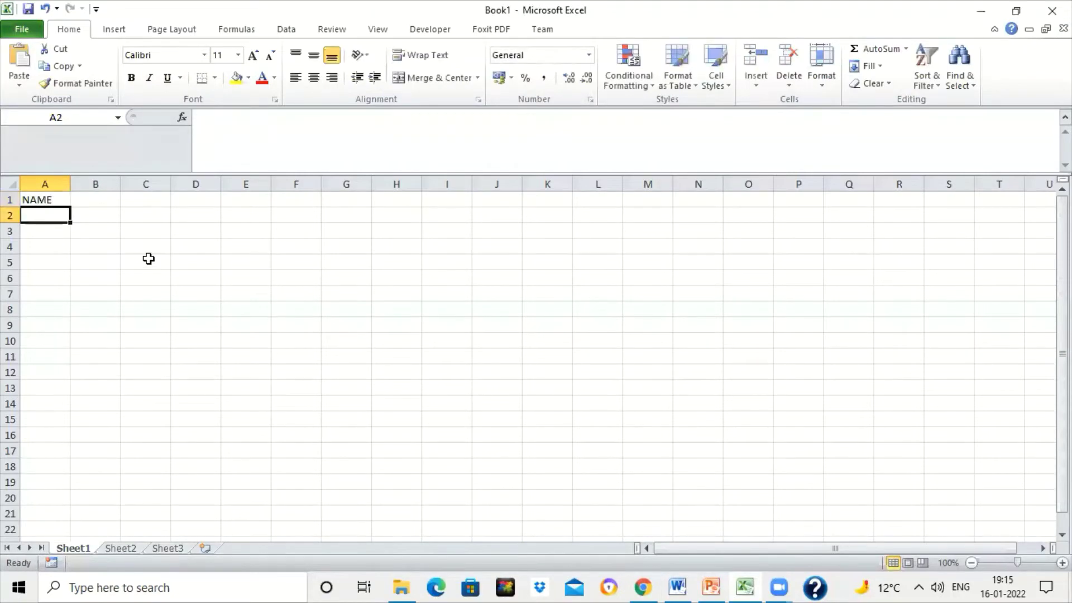
{"action": "type", "text": "ANN"}
{"action": "key", "text": "Return"}
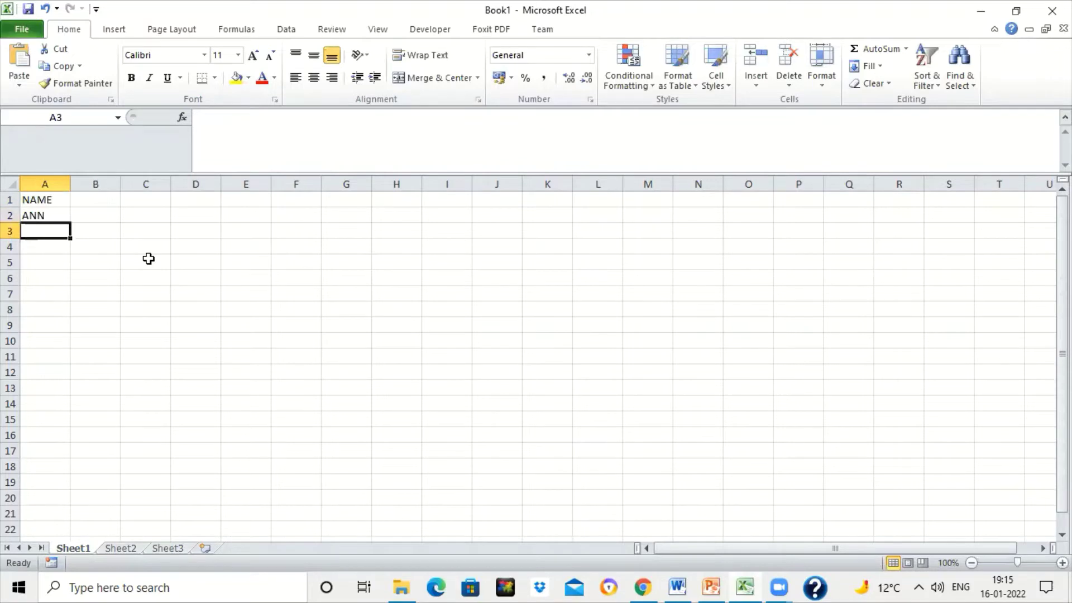
{"action": "type", "text": "BEENA"}
{"action": "key", "text": "Return"}
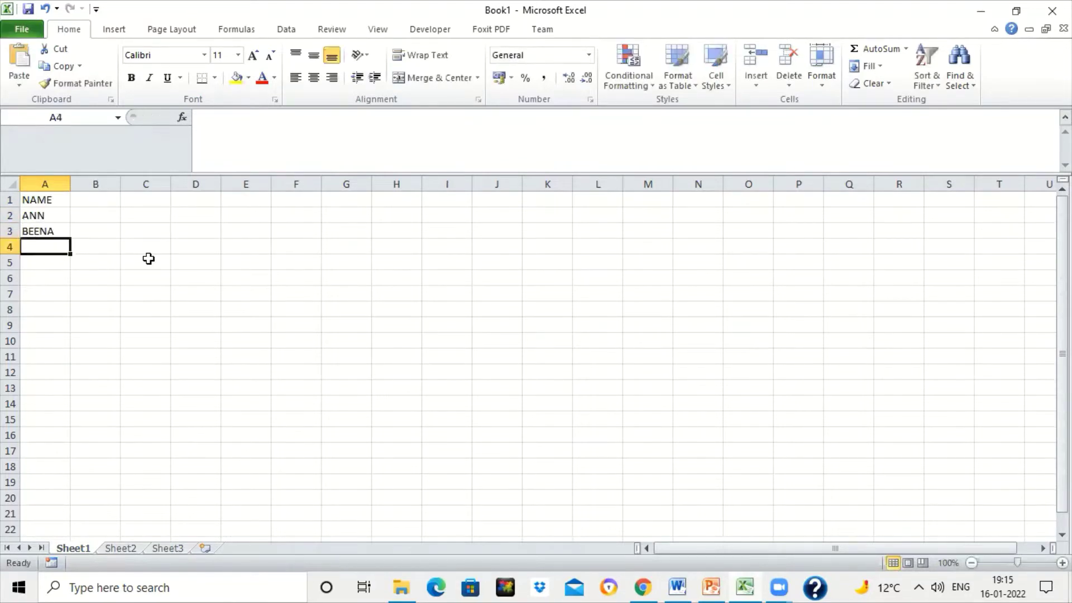
{"action": "type", "text": "TIM"}
{"action": "key", "text": "Return"}
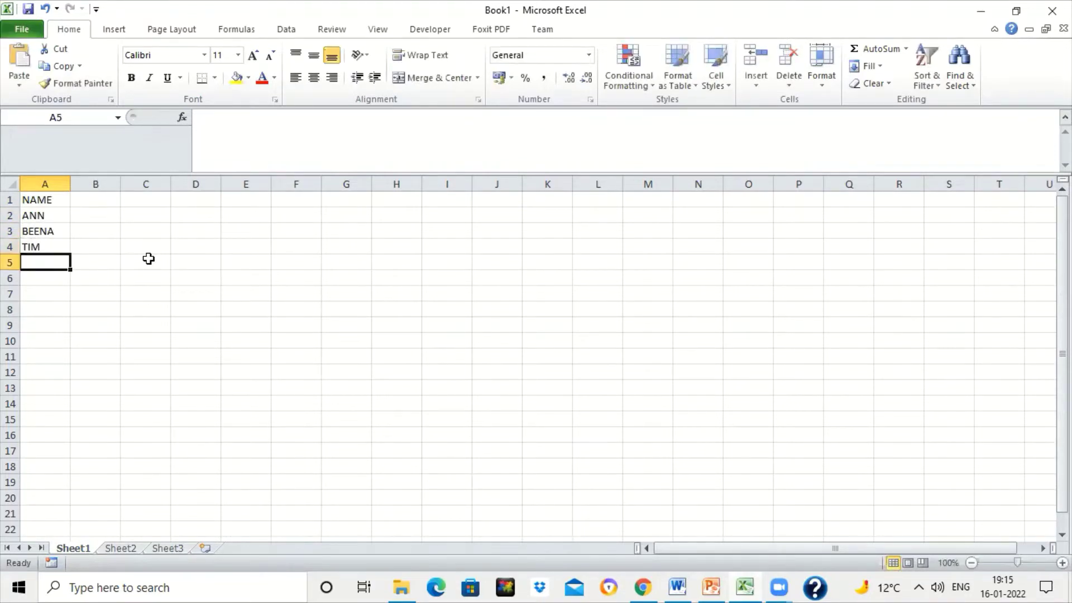
{"action": "type", "text": "SAM"}
{"action": "key", "text": "Return"}
Step: Enter the SALARY heading in B1 with salaries 89000, 56000, 78000 and 60000 below it
{"action": "key", "text": "Up"}
{"action": "key", "text": "Up"}
{"action": "key", "text": "Up"}
{"action": "key", "text": "Up"}
{"action": "key", "text": "Up"}
{"action": "key", "text": "Right"}
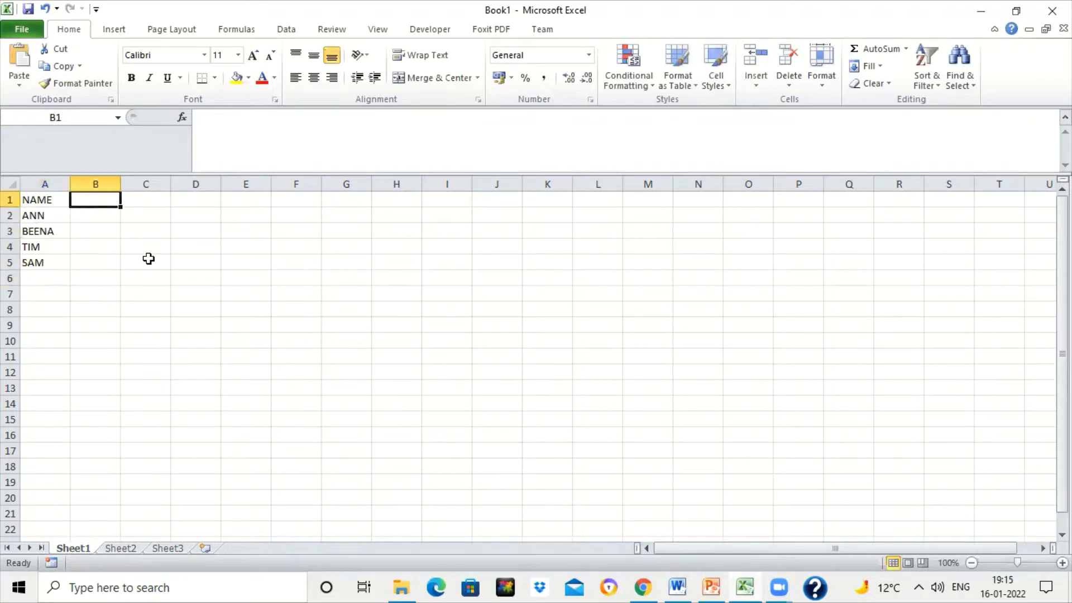
{"action": "type", "text": "SALARY"}
{"action": "key", "text": "Return"}
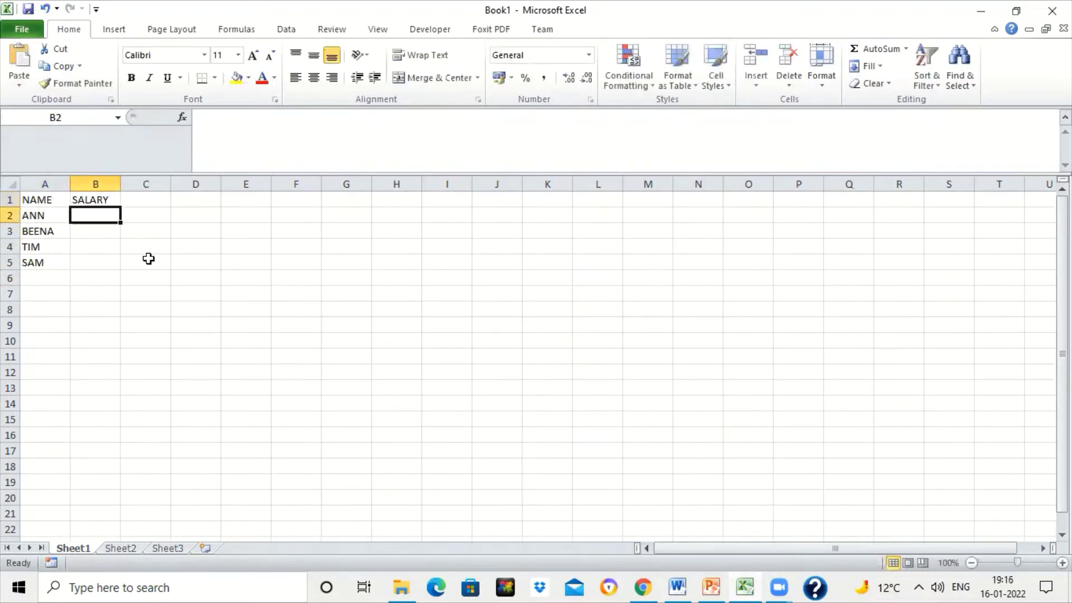
{"action": "type", "text": "89000"}
{"action": "key", "text": "Return"}
{"action": "type", "text": "56000"}
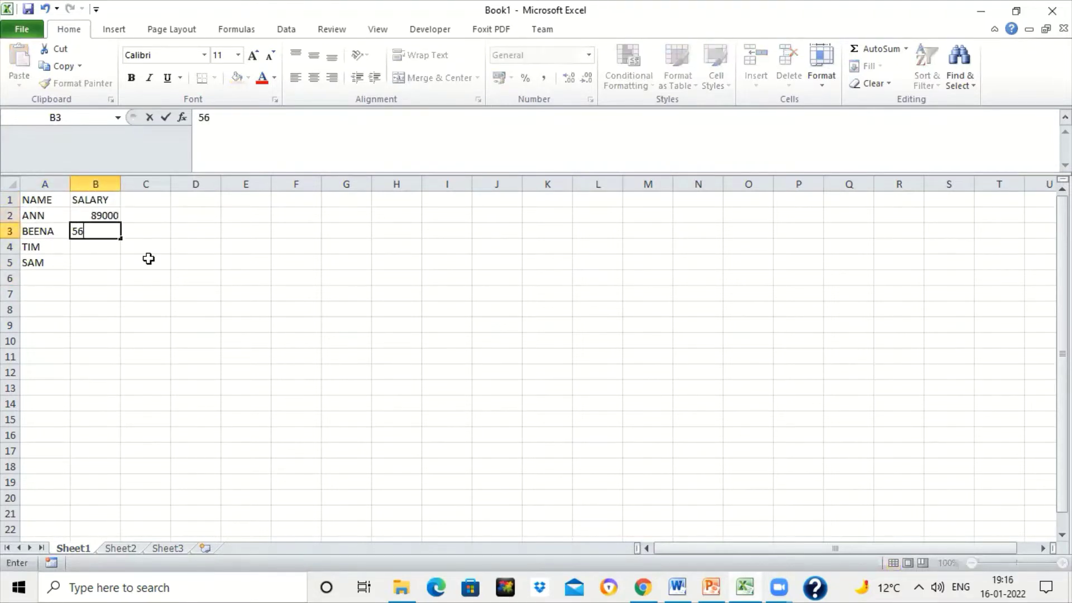
{"action": "key", "text": "Return"}
{"action": "type", "text": "78000"}
{"action": "key", "text": "Return"}
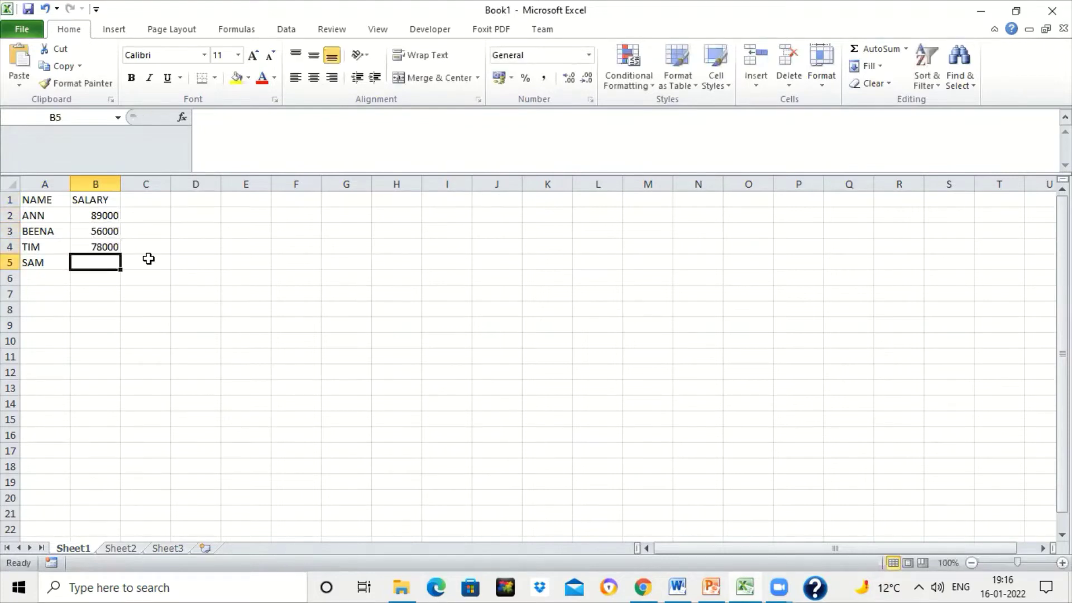
{"action": "type", "text": "60000"}
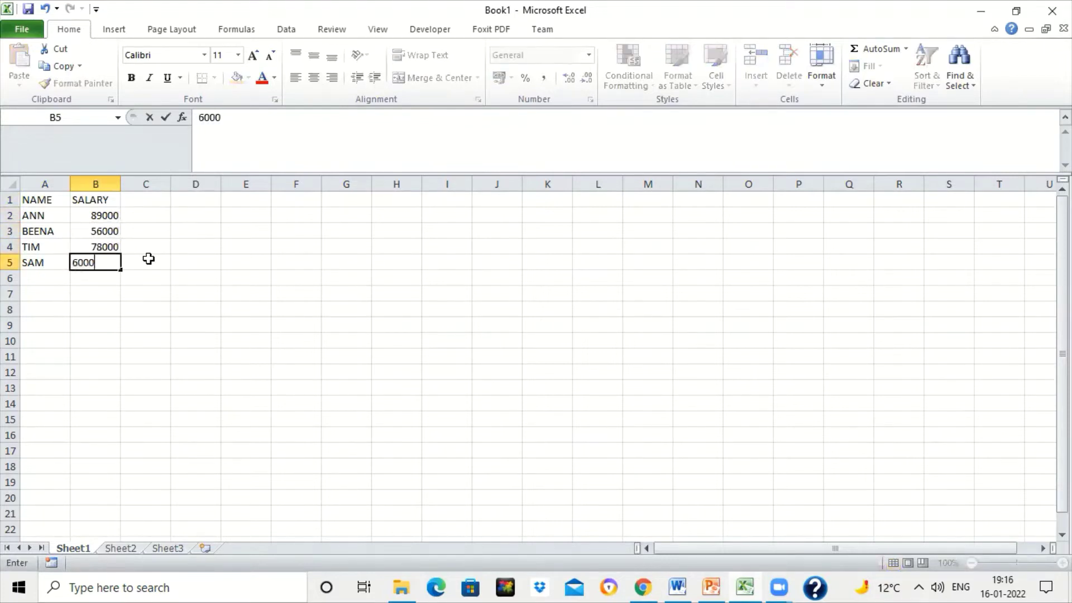
{"action": "key", "text": "Return"}
Step: Set the font size of the A1:I13 table area to 16
{"action": "left_click_drag", "start_coordinate": [56, 203], "coordinate": [429, 385]}
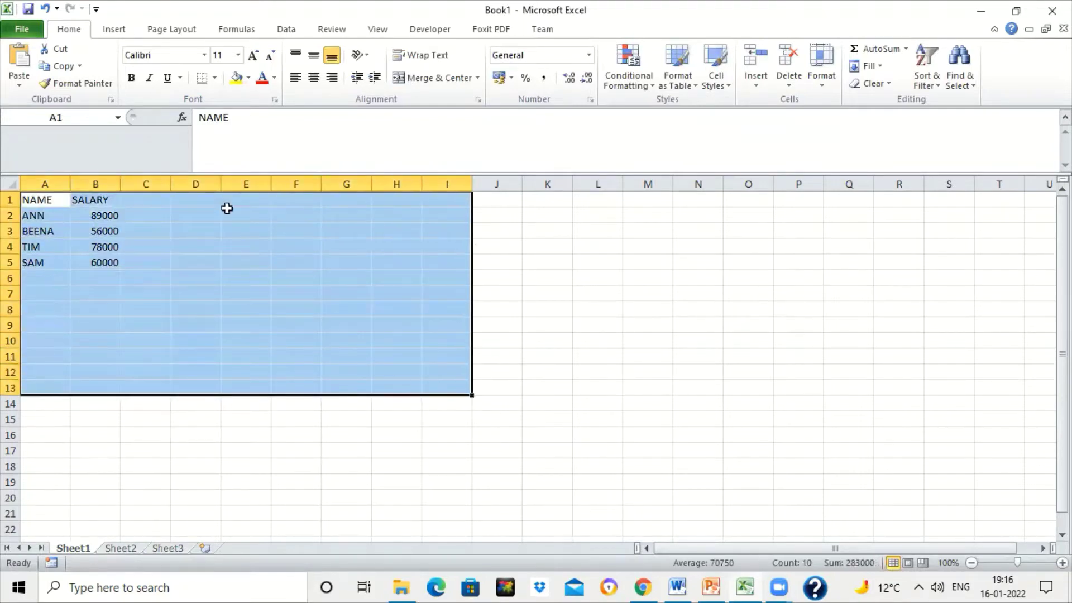
{"action": "left_click", "coordinate": [238, 56]}
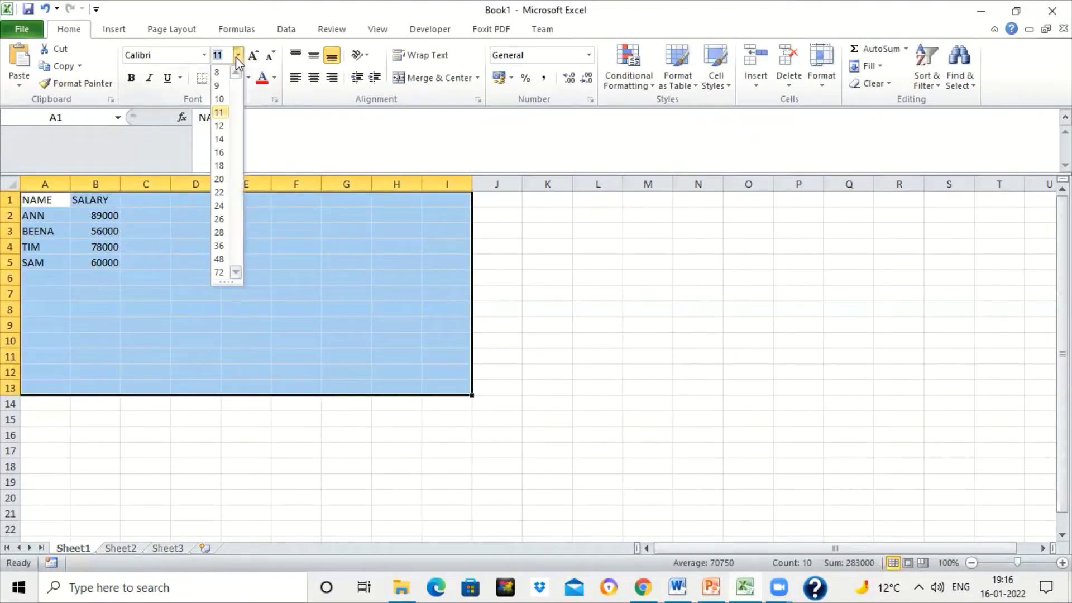
{"action": "left_click", "coordinate": [219, 152]}
Step: Widen columns A, B and C so the larger entries fit
{"action": "left_click", "coordinate": [165, 241]}
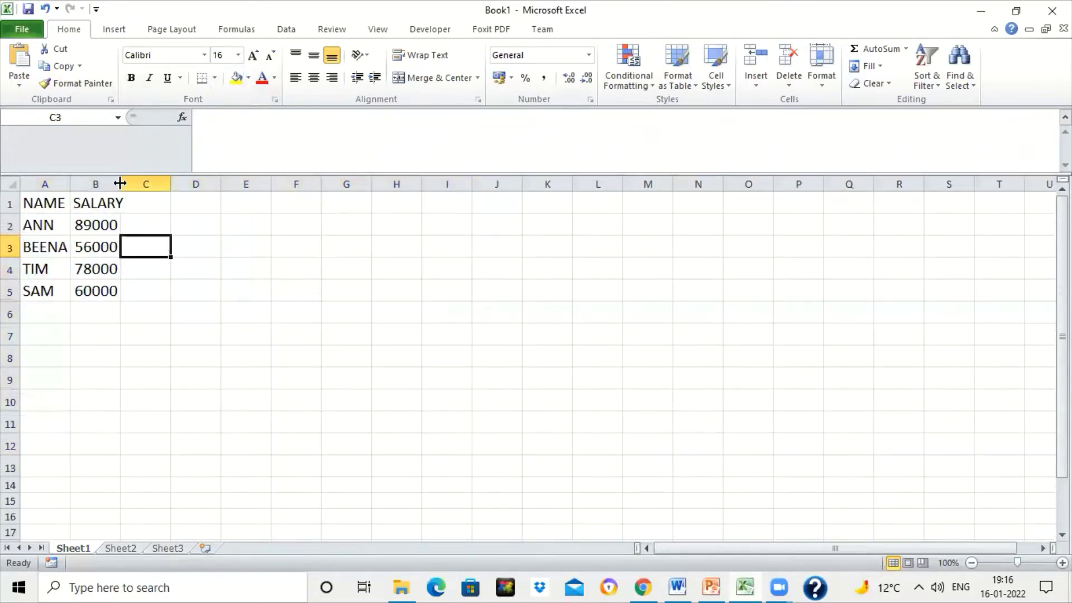
{"action": "left_click_drag", "start_coordinate": [120, 183], "coordinate": [159, 186]}
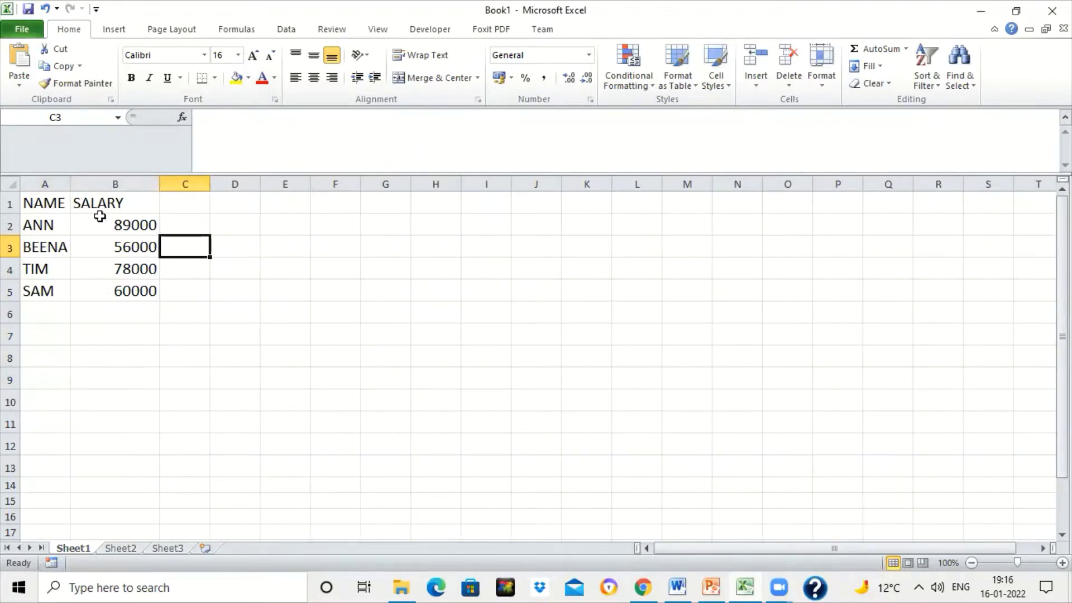
{"action": "left_click_drag", "start_coordinate": [70, 184], "coordinate": [108, 183]}
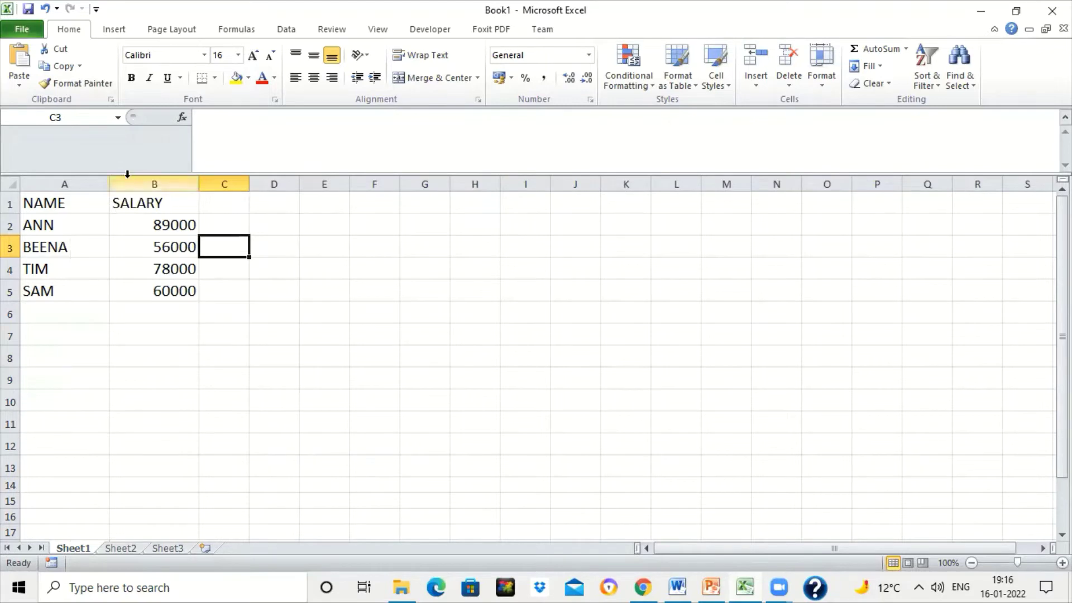
{"action": "left_click_drag", "start_coordinate": [109, 184], "coordinate": [108, 185]}
{"action": "left_click_drag", "start_coordinate": [250, 187], "coordinate": [427, 186]}
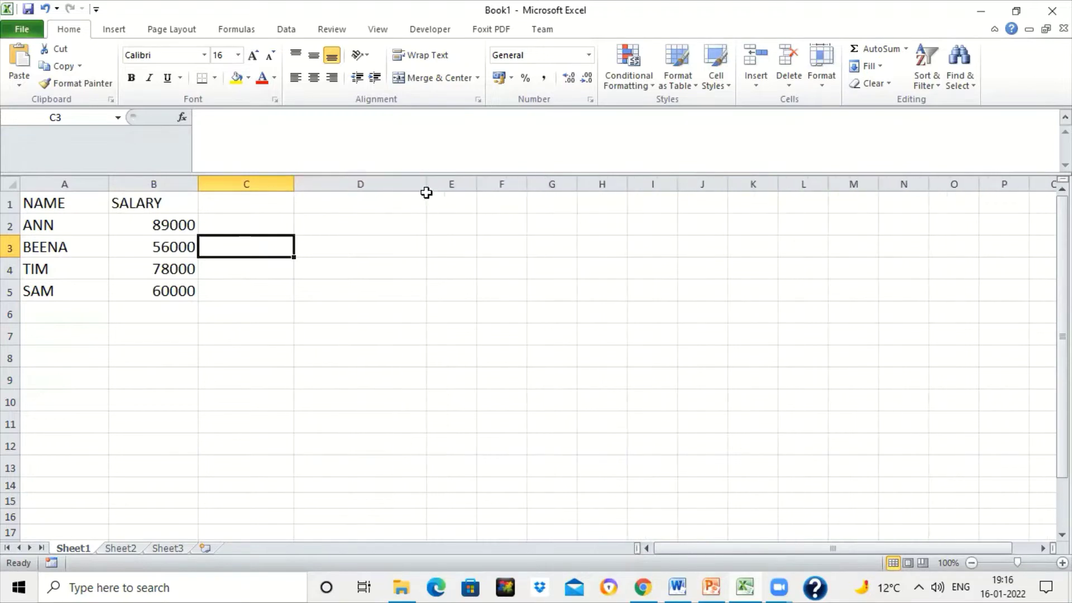
Step: Put the BONUS heading in C1 and check the assignment in Word
{"action": "left_click", "coordinate": [244, 201]}
{"action": "type", "text": "TOTA"}
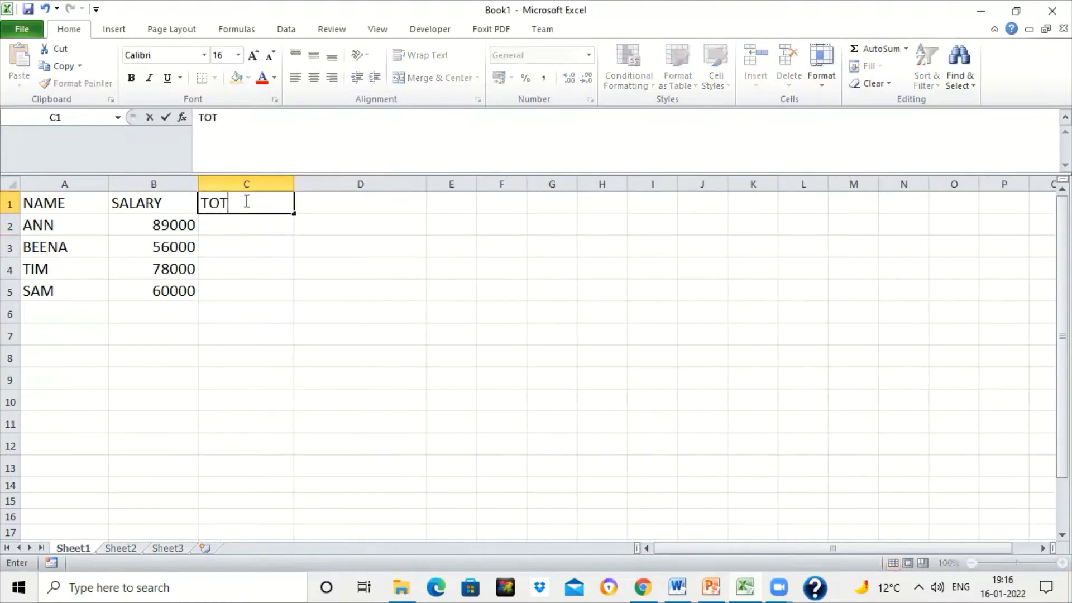
{"action": "key", "text": "BackSpace"}
{"action": "key", "text": "BackSpace"}
{"action": "key", "text": "BackSpace"}
{"action": "key", "text": "BackSpace"}
{"action": "type", "text": "BONUS"}
{"action": "key", "text": "Return"}
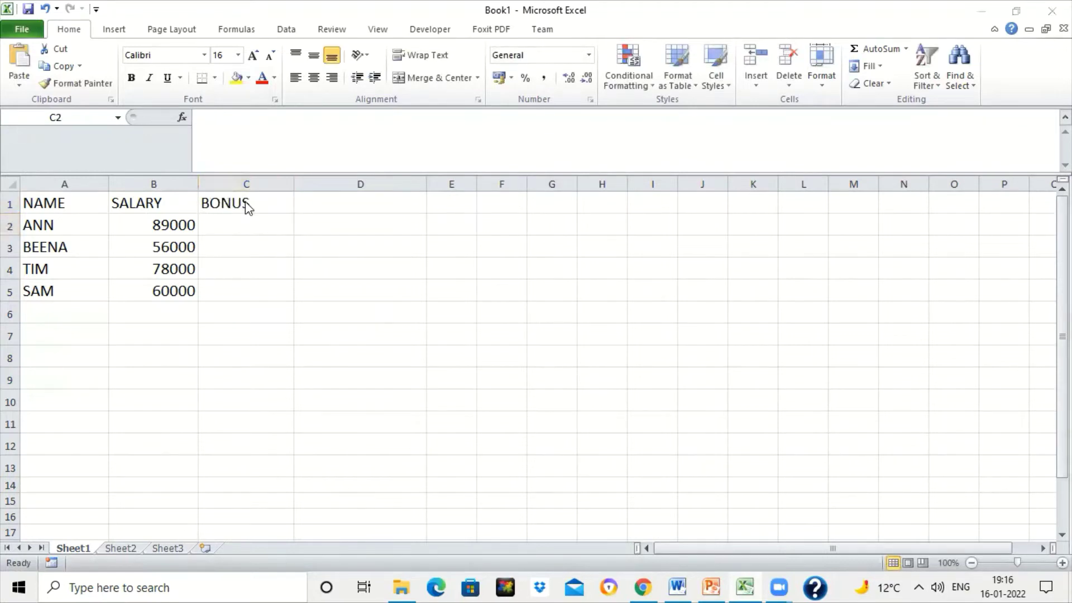
{"action": "key", "text": "alt+Tab"}
{"action": "key", "text": "alt+Tab"}
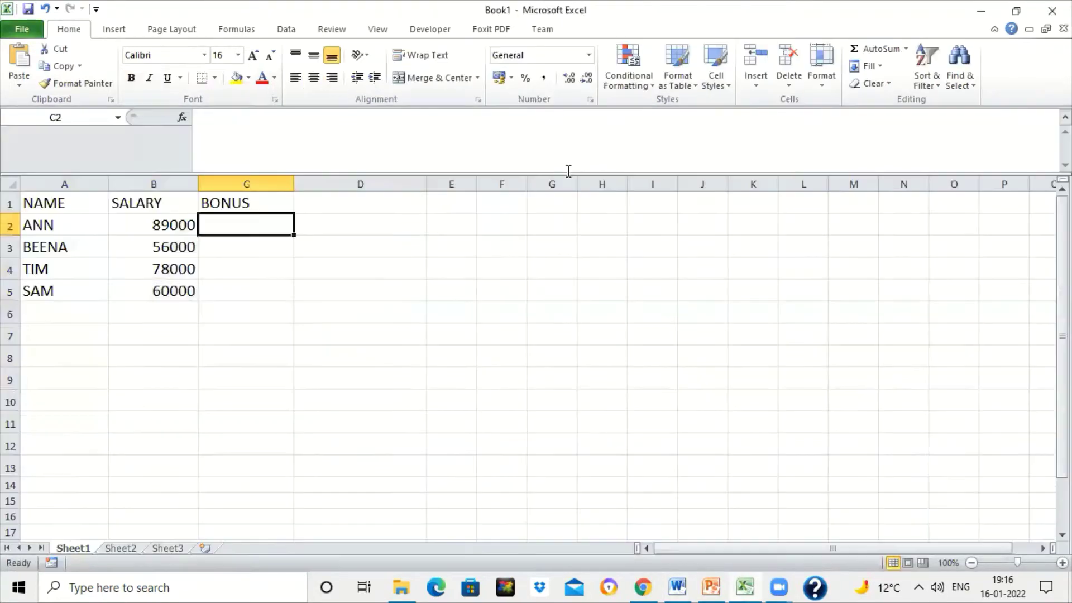
Step: Jot the reference notes 'X *20/100' in A9 and 'X*50/100' in A10
{"action": "left_click", "coordinate": [100, 375]}
{"action": "type", "text": "X"}
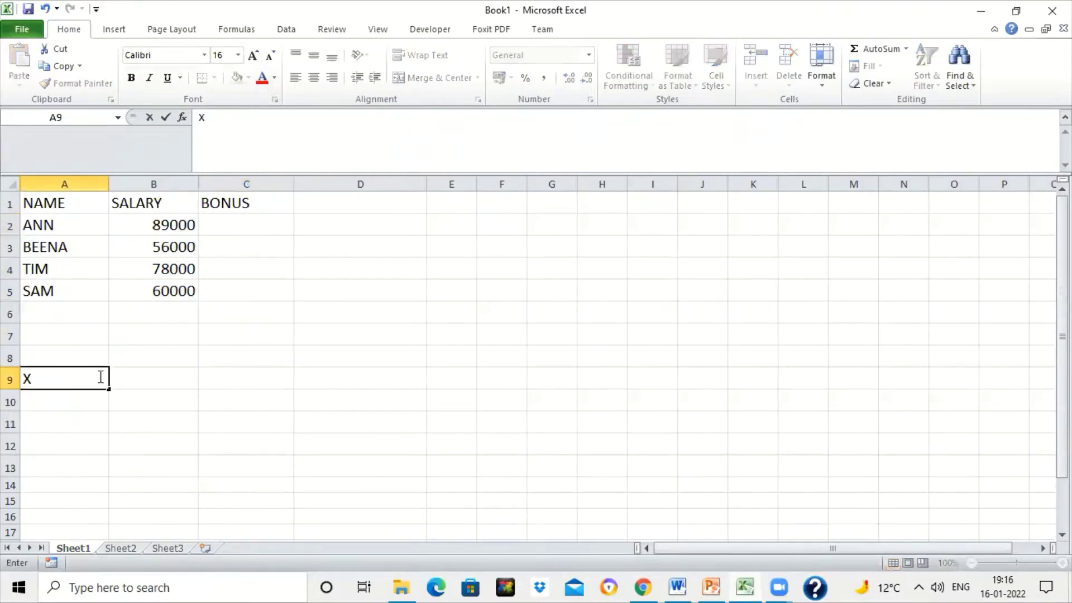
{"action": "type", "text": " *20/100"}
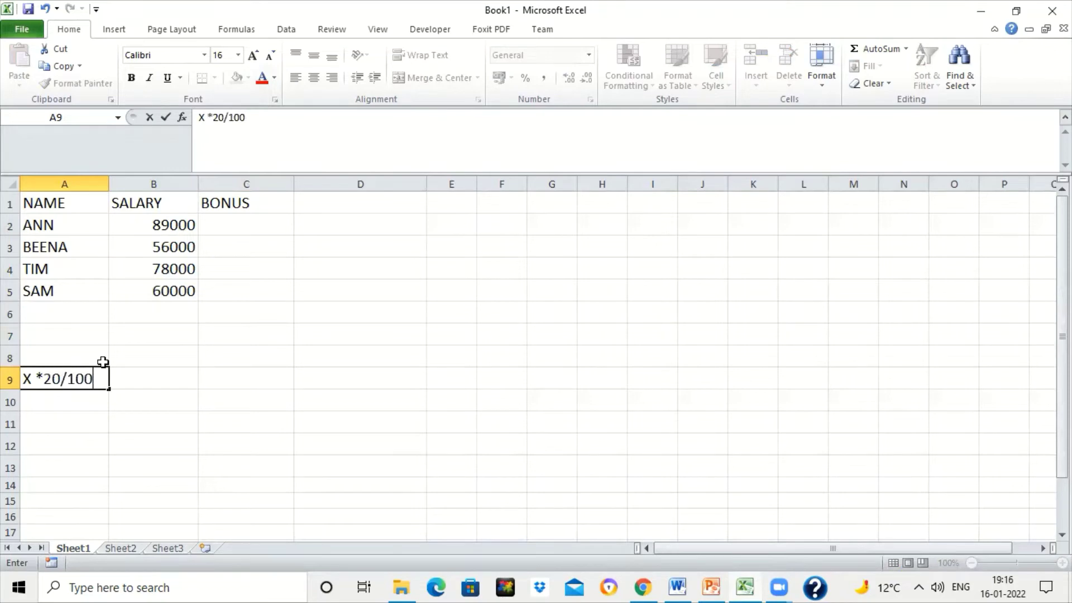
{"action": "key", "text": "Return"}
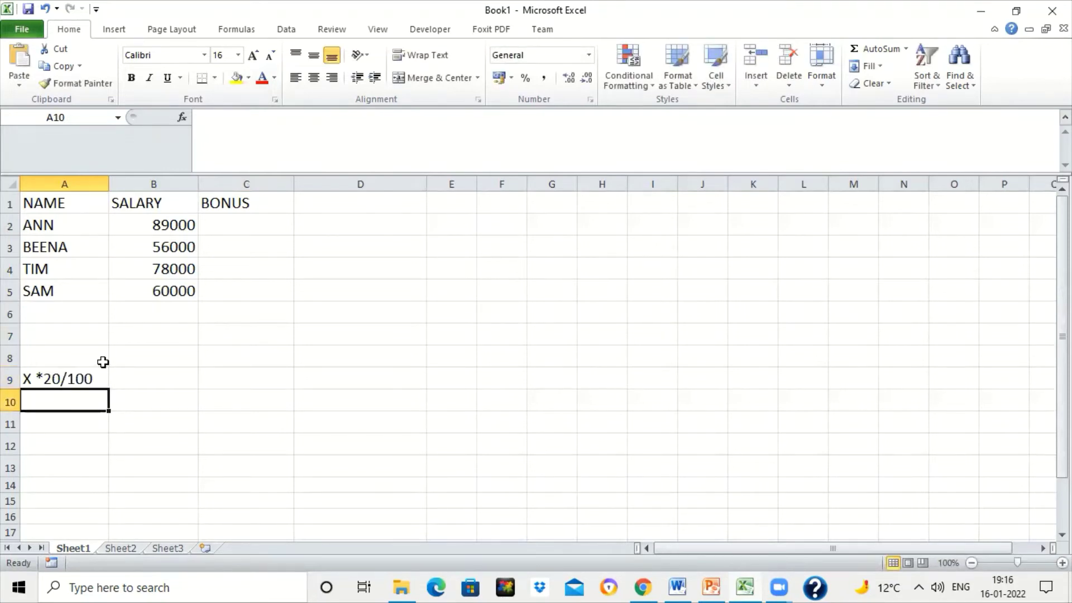
{"action": "type", "text": "X"}
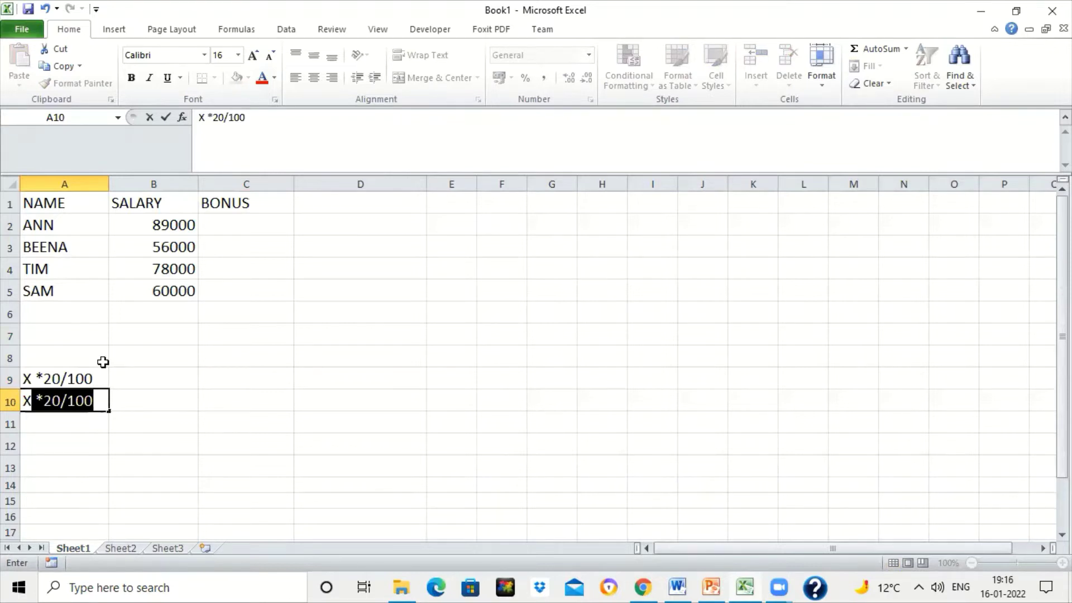
{"action": "type", "text": "*50/100"}
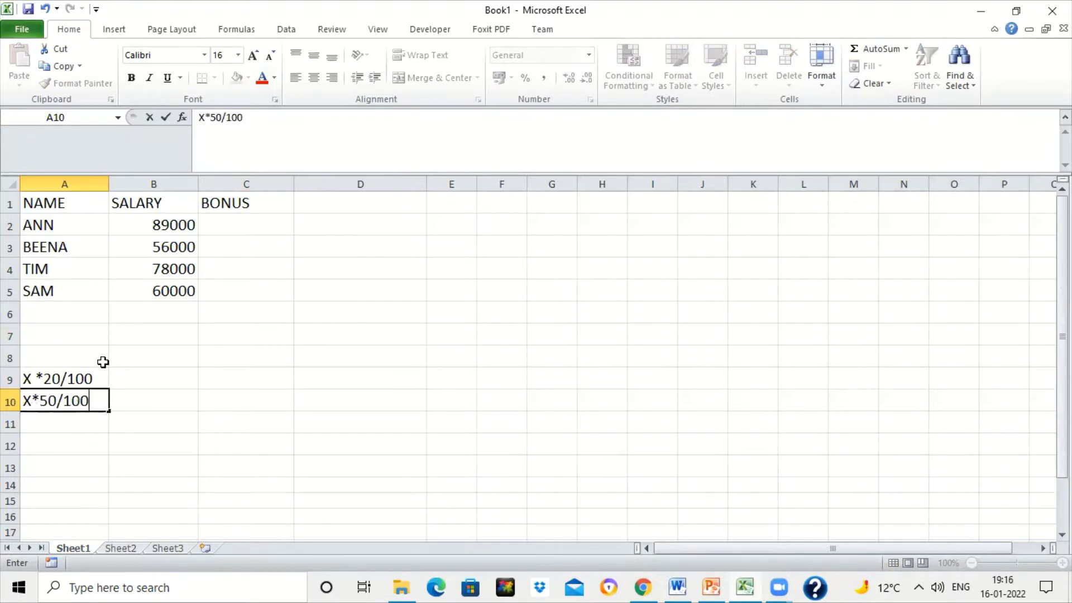
{"action": "key", "text": "Return"}
{"action": "key", "text": "Up"}
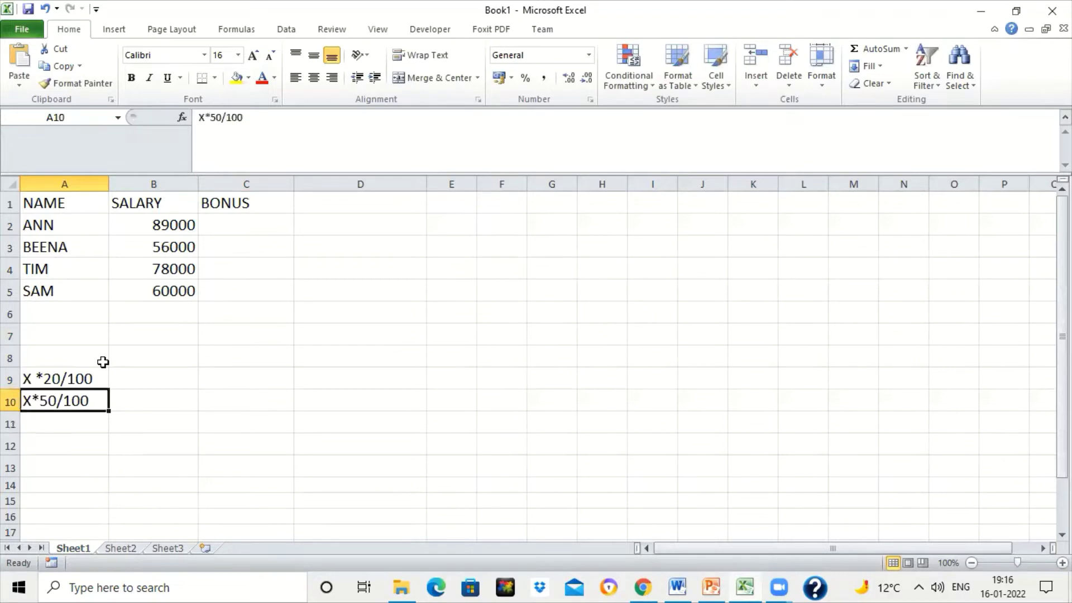
{"action": "key", "text": "Up"}
{"action": "key", "text": "shift+Down"}
{"action": "key", "text": "shift+Down"}
{"action": "key", "text": "Down"}
{"action": "left_click", "coordinate": [217, 233]}
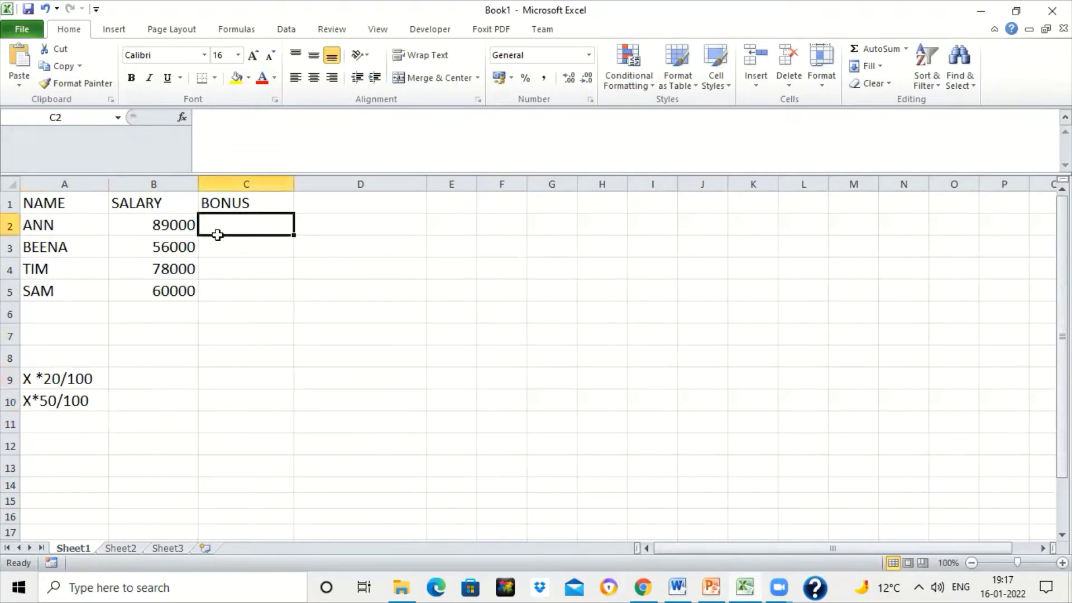
Step: Enter =B2*20/100 in C2 for a 17800 bonus, then clear the notes in A9:A10
{"action": "type", "text": "="}
{"action": "left_click", "coordinate": [146, 225]}
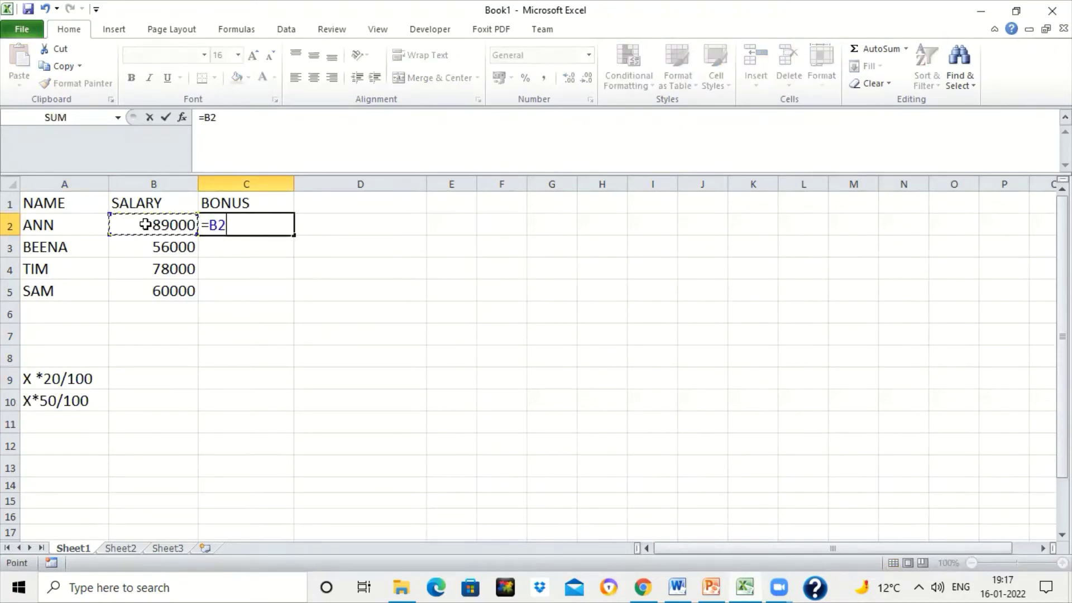
{"action": "type", "text": "*20"}
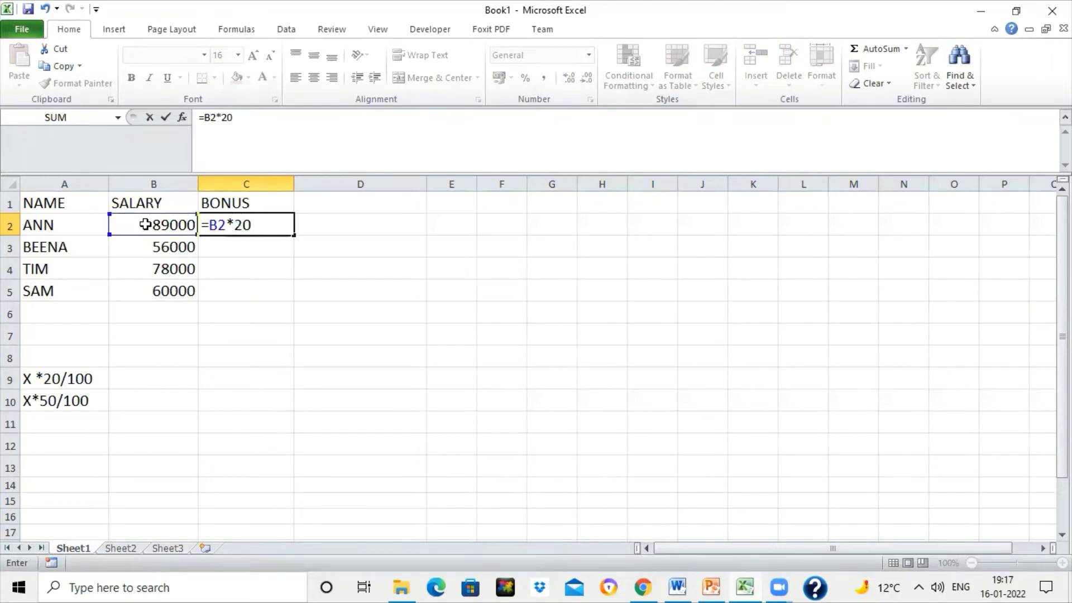
{"action": "type", "text": "/100"}
{"action": "key", "text": "alt+Tab"}
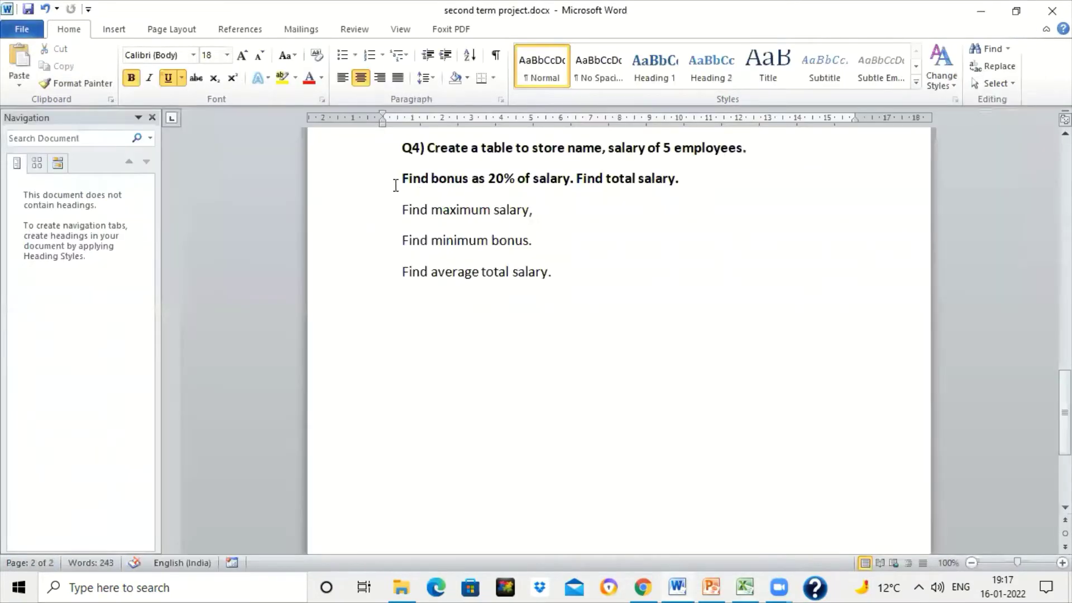
{"action": "key", "text": "alt+Tab"}
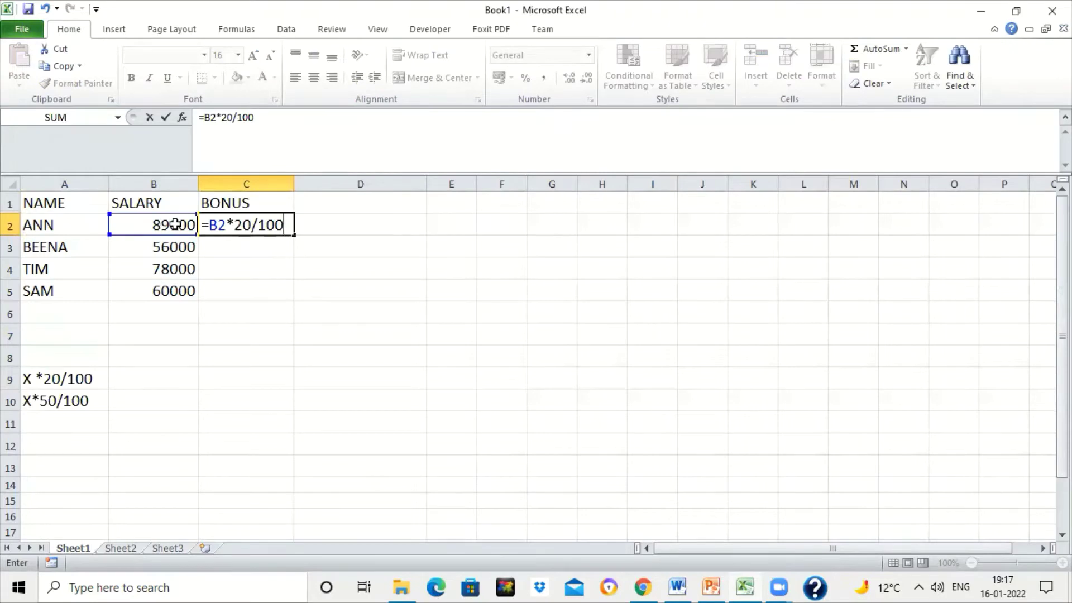
{"action": "key", "text": "Return"}
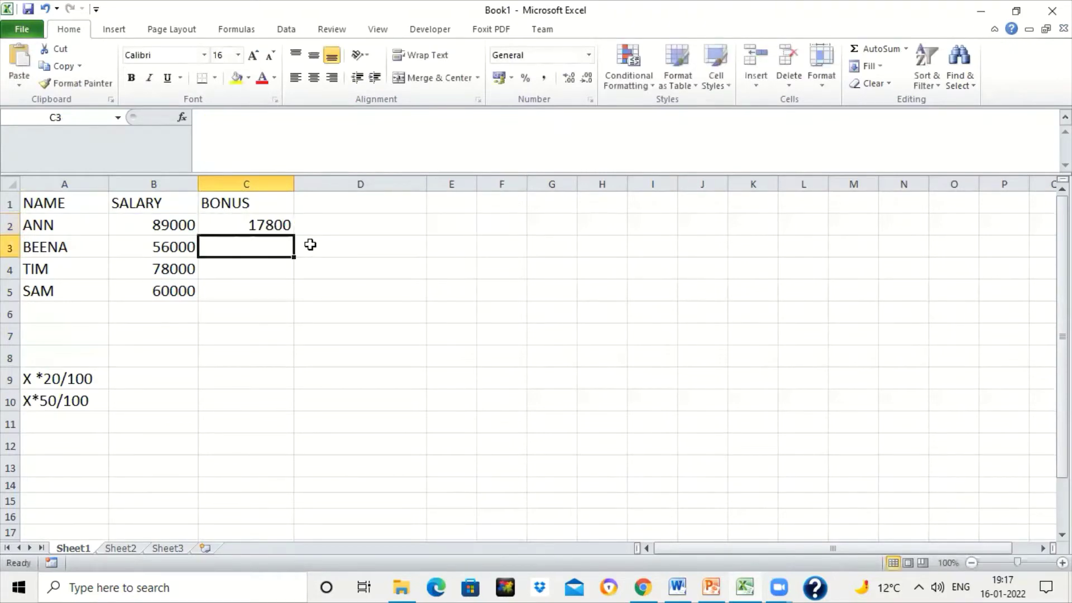
{"action": "left_click_drag", "start_coordinate": [47, 378], "coordinate": [53, 420]}
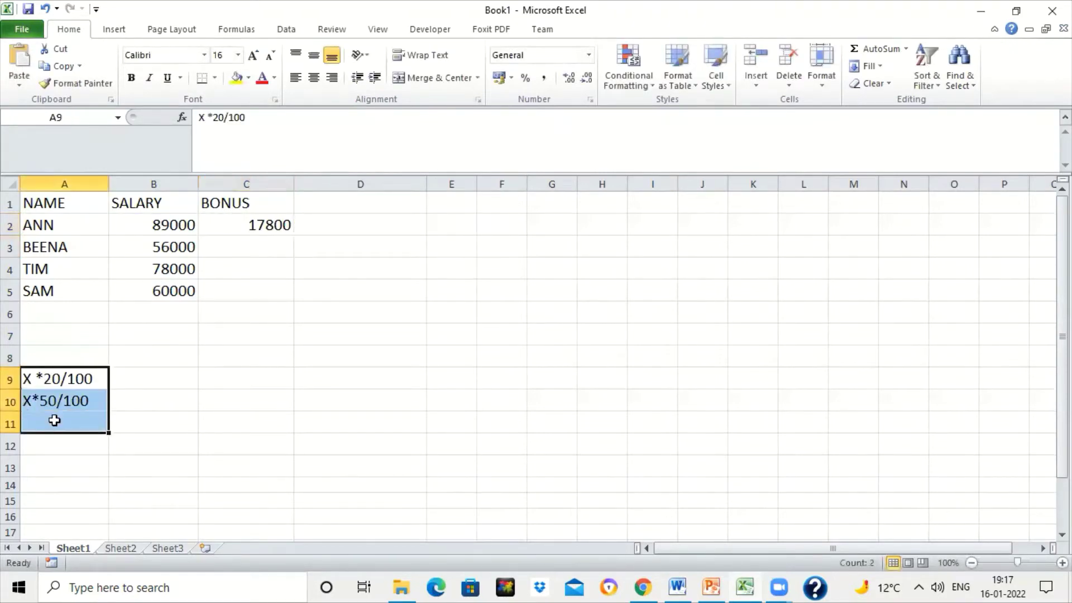
{"action": "key", "text": "Delete"}
Step: Fill the bonus formula down C2:C5, giving 11200, 15600 and 12000
{"action": "left_click", "coordinate": [220, 217]}
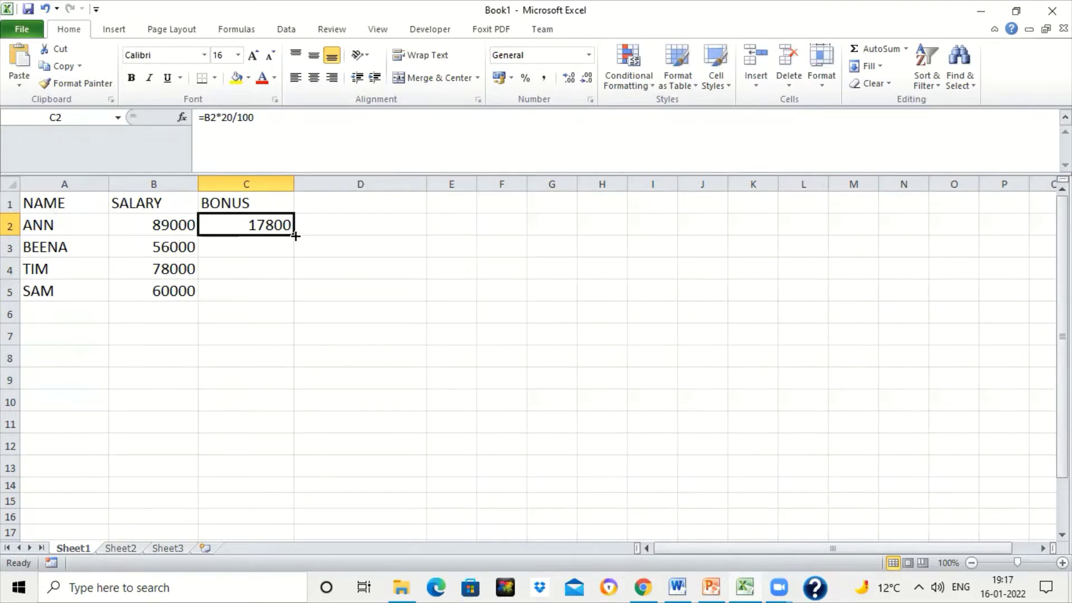
{"action": "left_click_drag", "start_coordinate": [295, 236], "coordinate": [291, 302]}
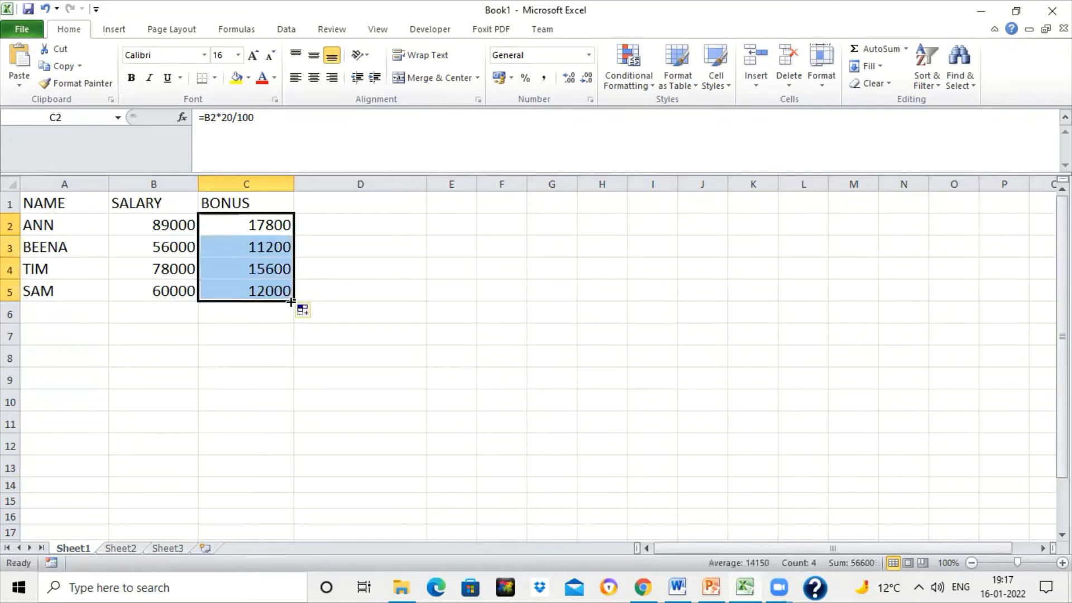
{"action": "left_click", "coordinate": [262, 268]}
{"action": "double_click", "coordinate": [261, 286]}
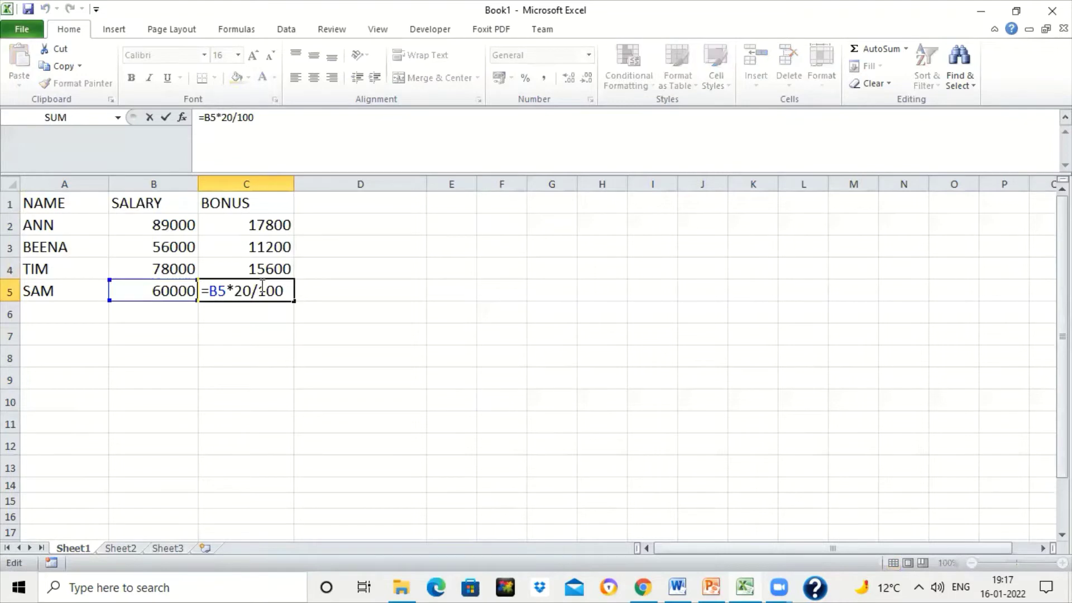
{"action": "key", "text": "Escape"}
Step: Review the bonus formulas in C2 and C3, then type TOTAL SALARY into D1
{"action": "left_click", "coordinate": [331, 198]}
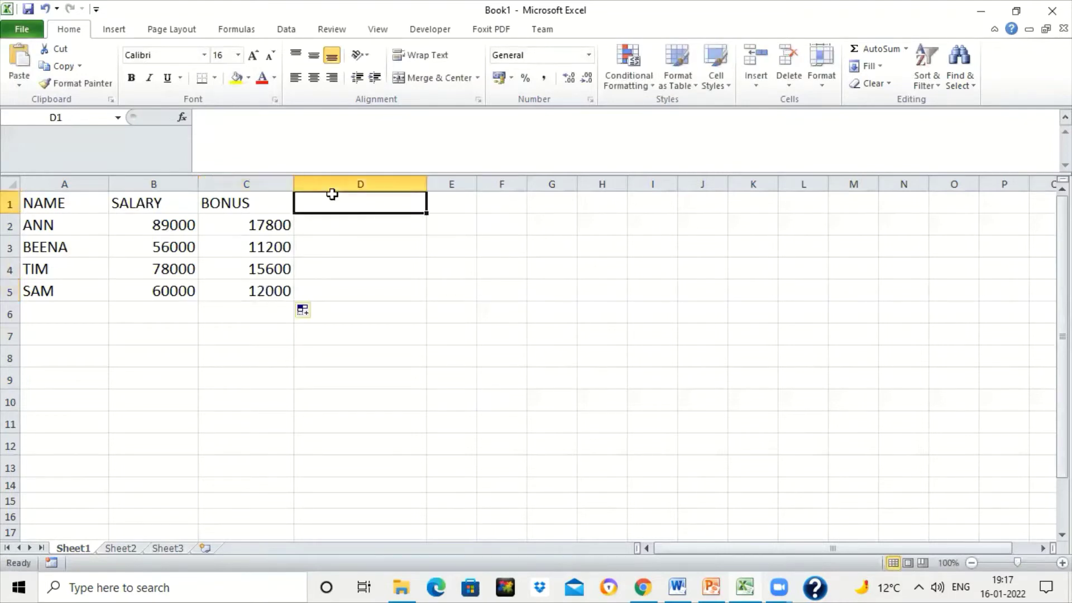
{"action": "left_click", "coordinate": [272, 225]}
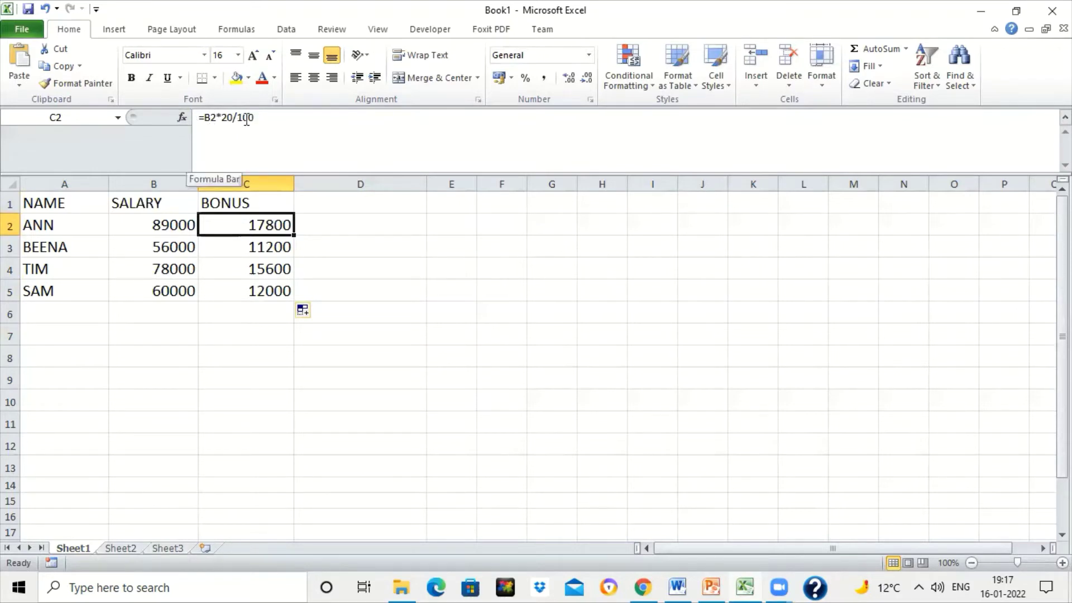
{"action": "left_click", "coordinate": [250, 255]}
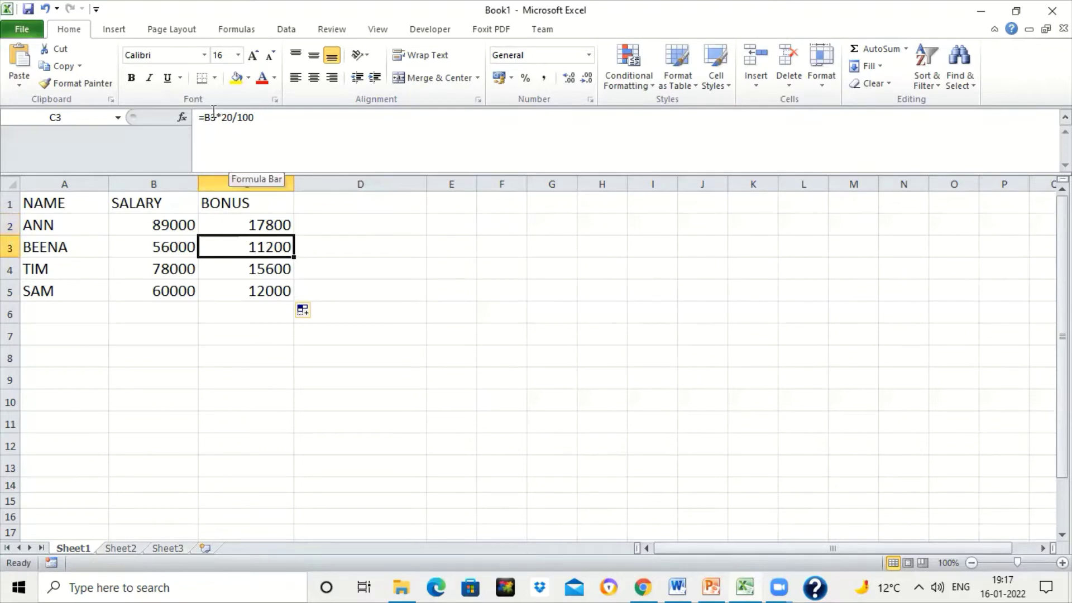
{"action": "left_click", "coordinate": [162, 246]}
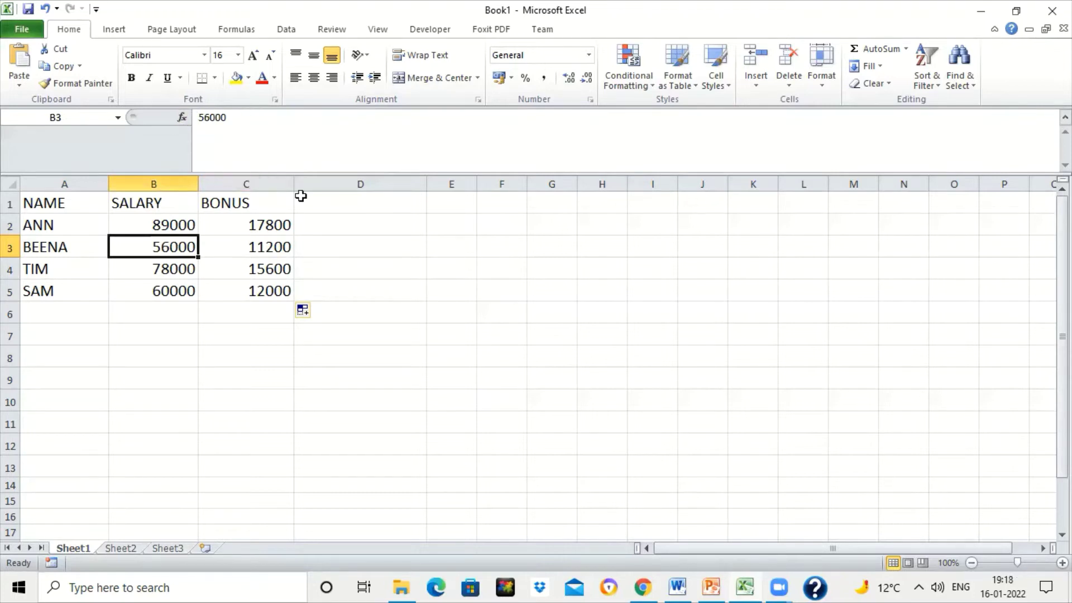
{"action": "left_click", "coordinate": [324, 201]}
{"action": "type", "text": "TOTAL"}
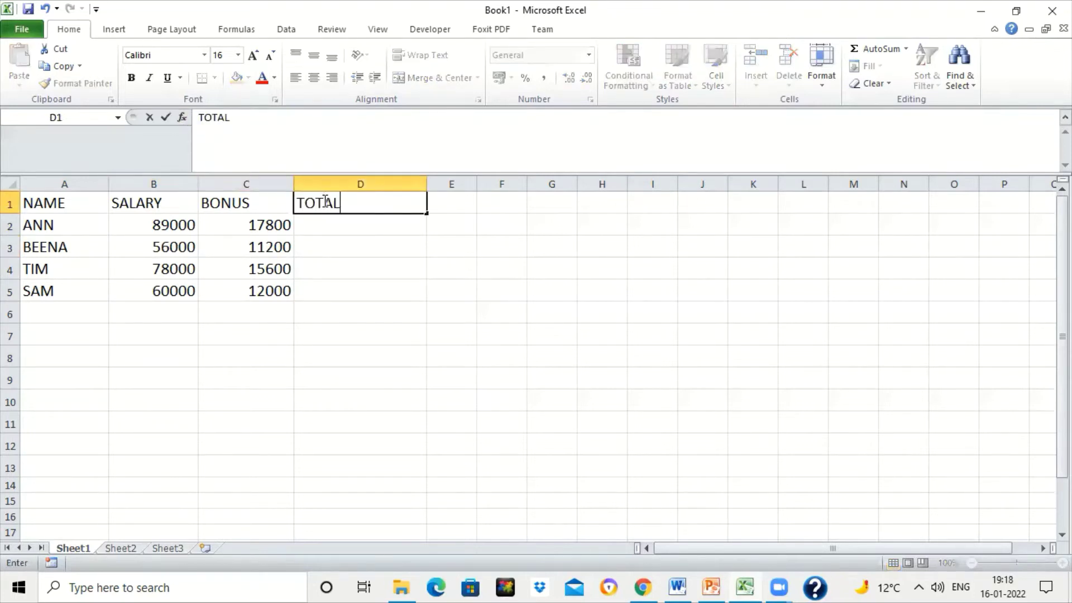
{"action": "type", "text": " SALARY"}
Step: Commit the TOTAL SALARY header and enter =B2+C2 in D2, showing 106800
{"action": "key", "text": "Return"}
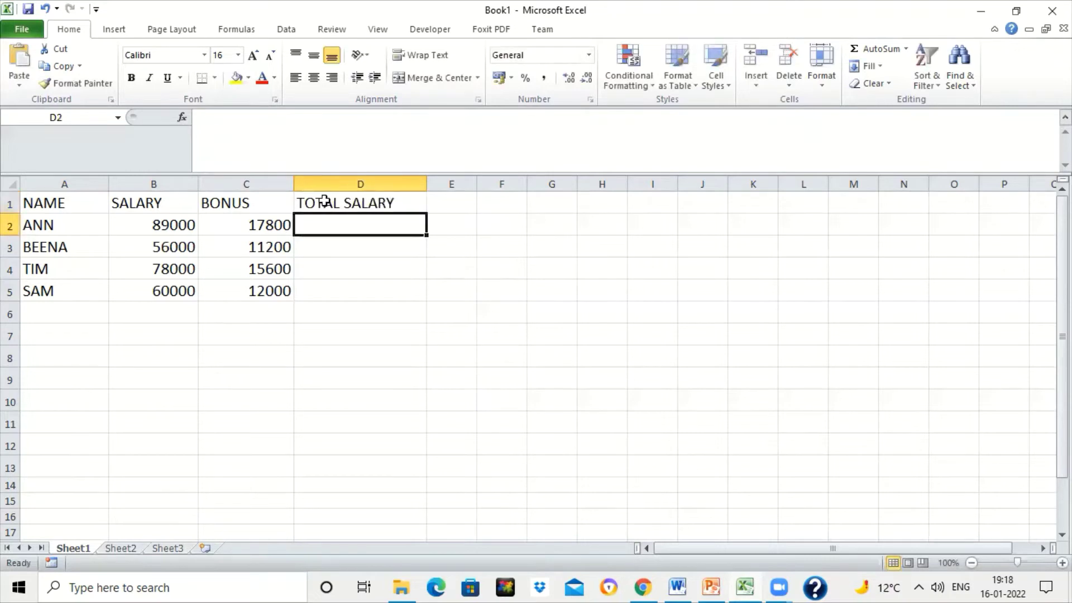
{"action": "type", "text": "="}
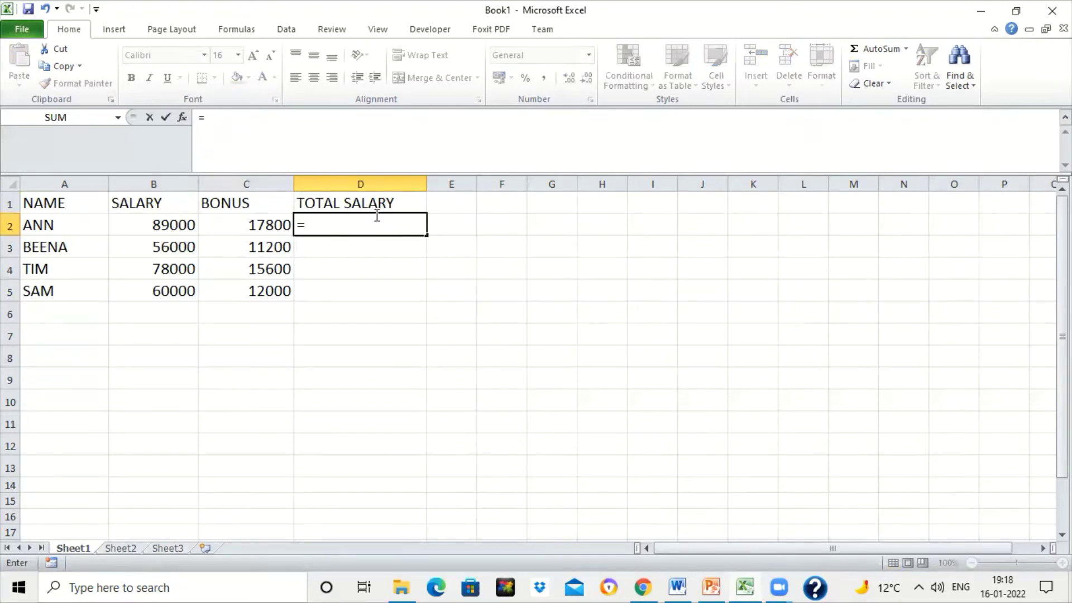
{"action": "left_click", "coordinate": [130, 230]}
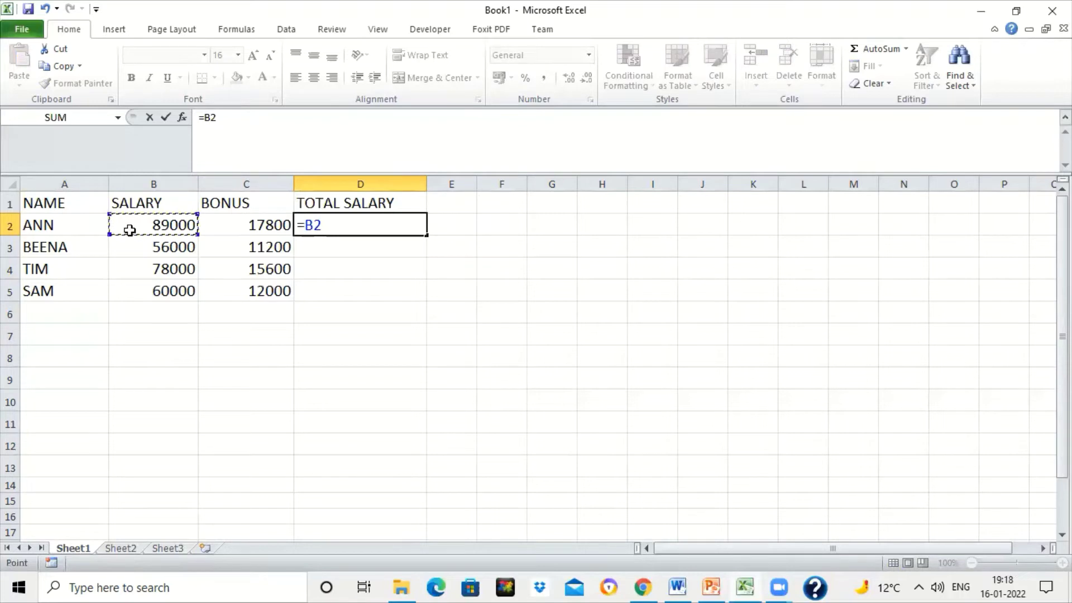
{"action": "type", "text": "+"}
{"action": "left_click", "coordinate": [233, 216]}
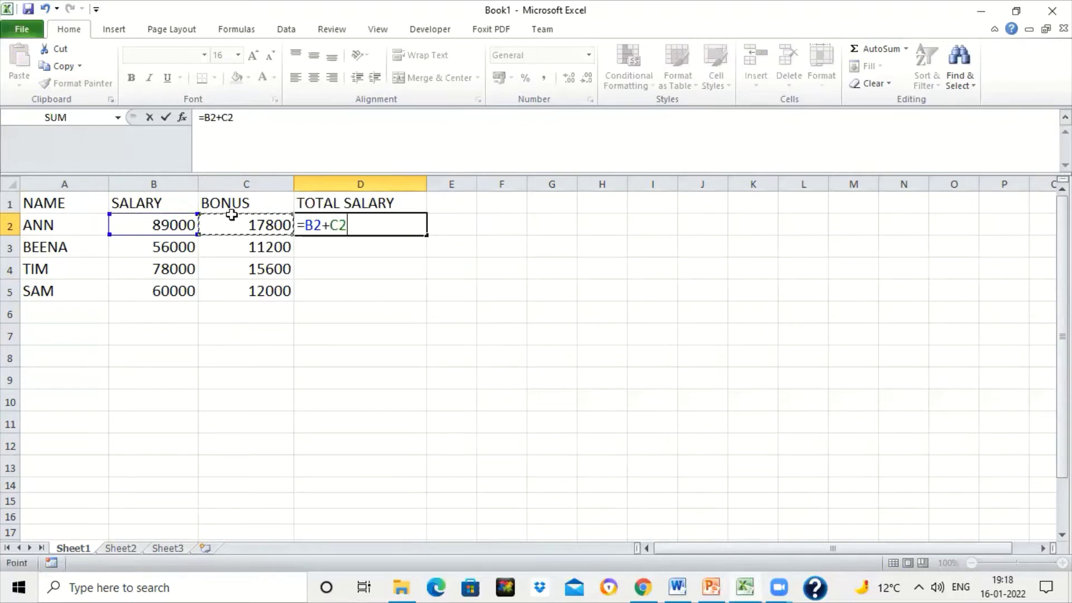
{"action": "key", "text": "Return"}
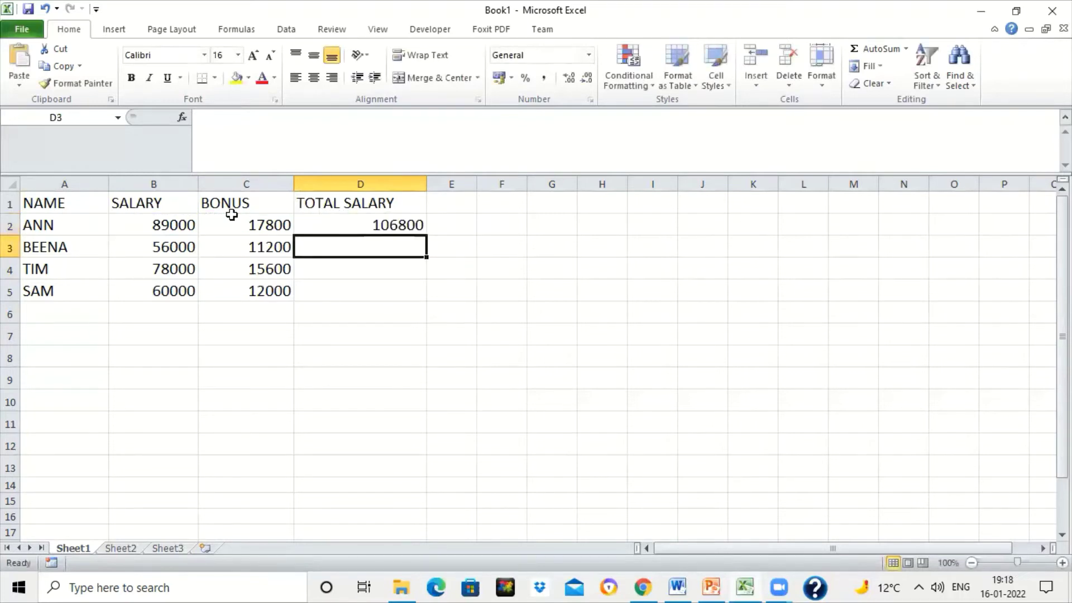
{"action": "key", "text": "Up"}
{"action": "key", "text": "Delete"}
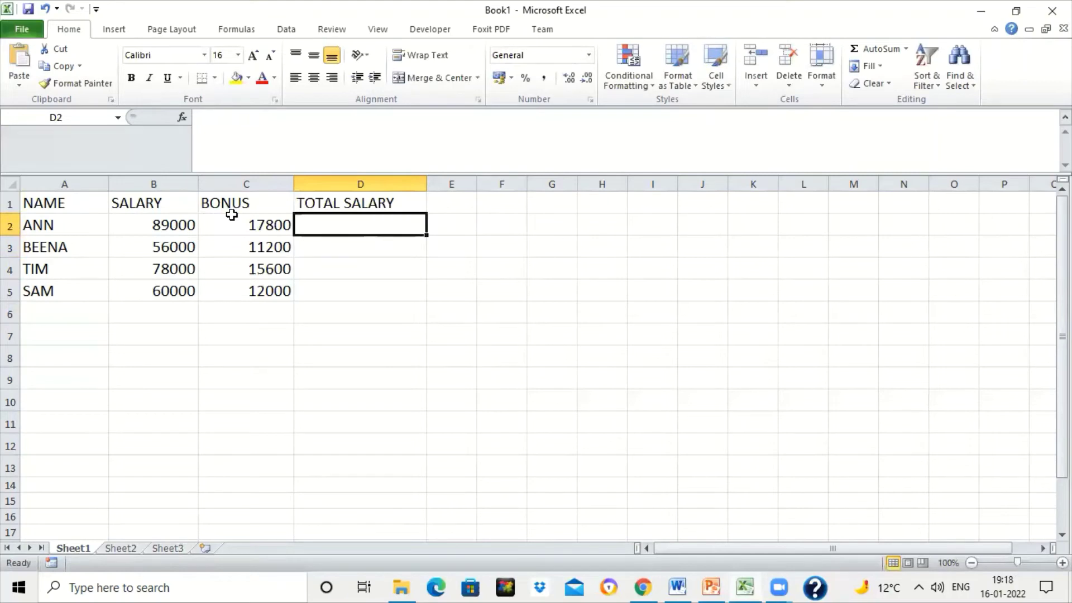
{"action": "type", "text": "=B2"}
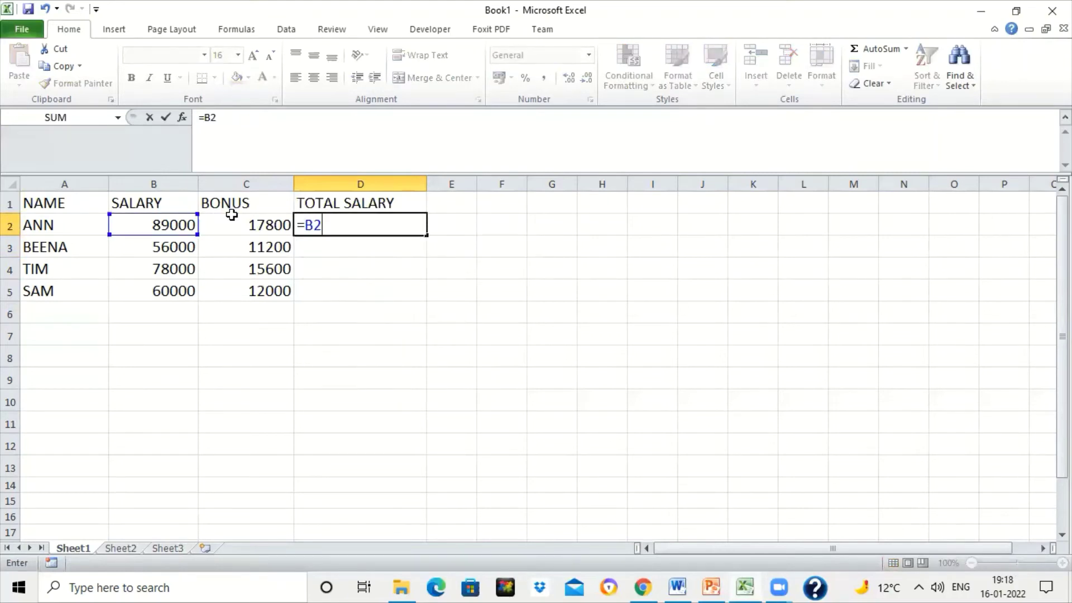
{"action": "type", "text": "+C2"}
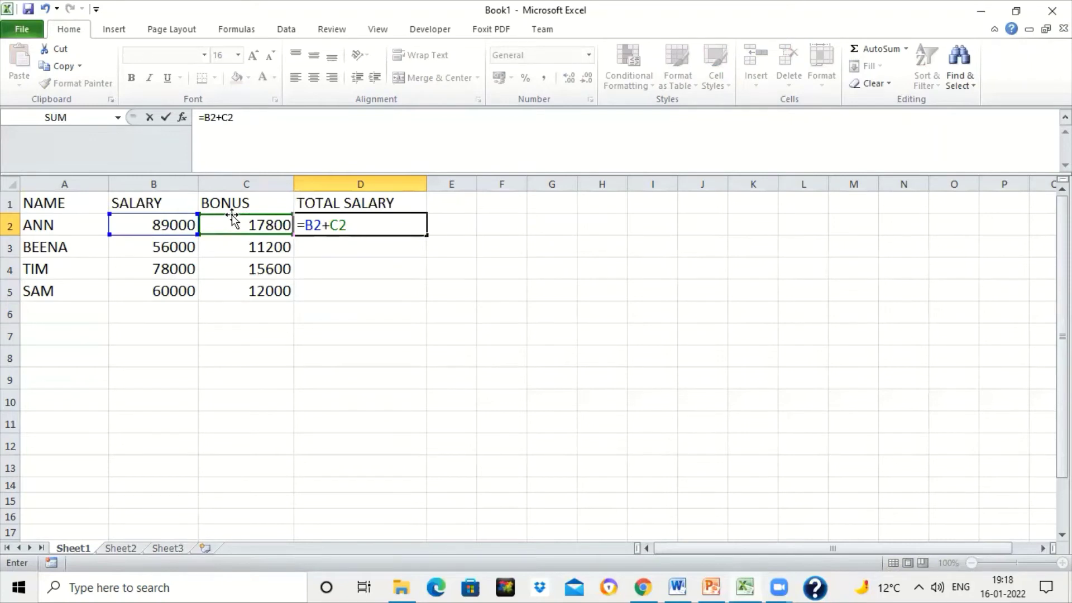
{"action": "key", "text": "Return"}
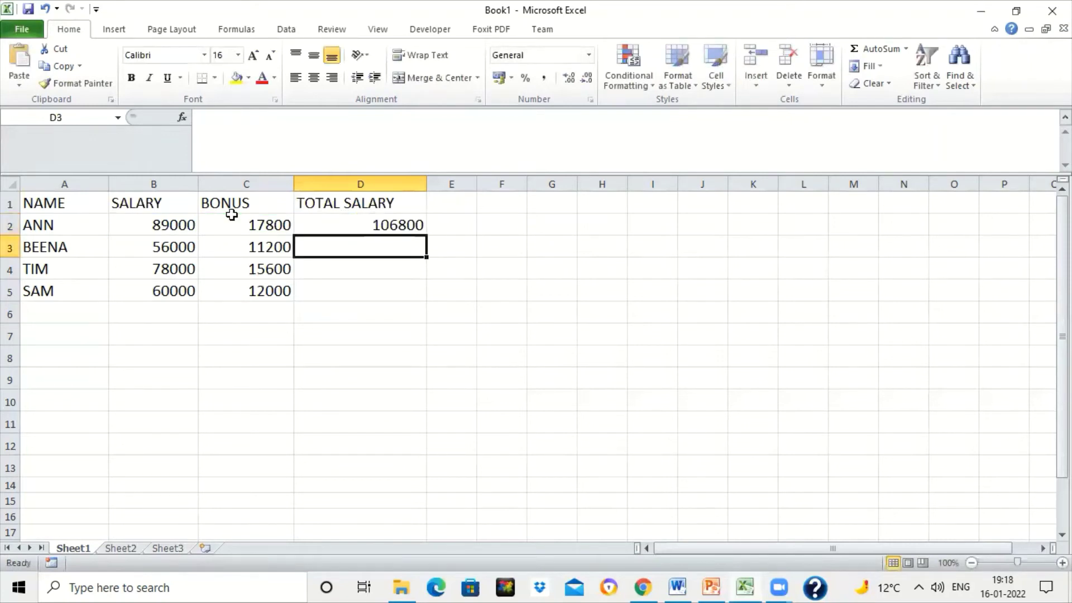
{"action": "left_click", "coordinate": [366, 226]}
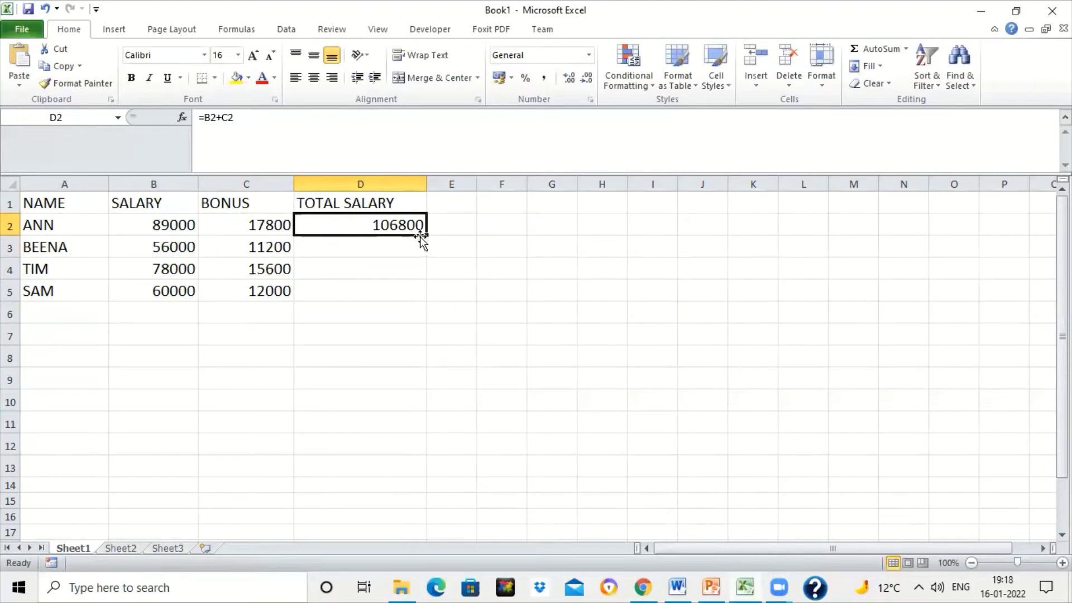
Step: Fill the =B2+C2 total formula down to D5, giving 67200, 93600 and 72000
{"action": "left_click_drag", "start_coordinate": [427, 236], "coordinate": [423, 306]}
{"action": "left_click", "coordinate": [365, 338]}
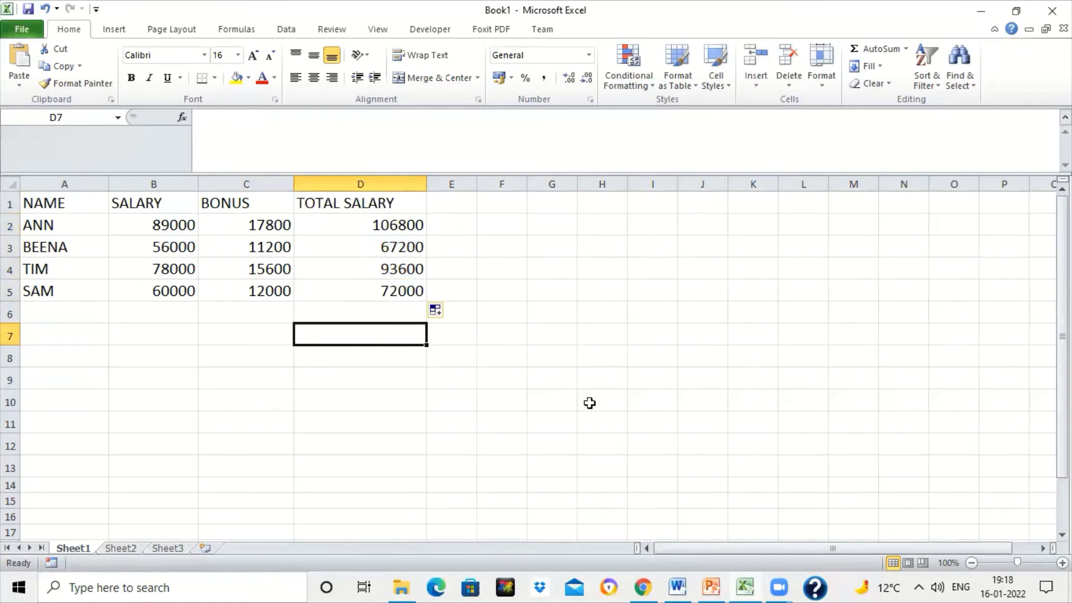
{"action": "left_click", "coordinate": [679, 586]}
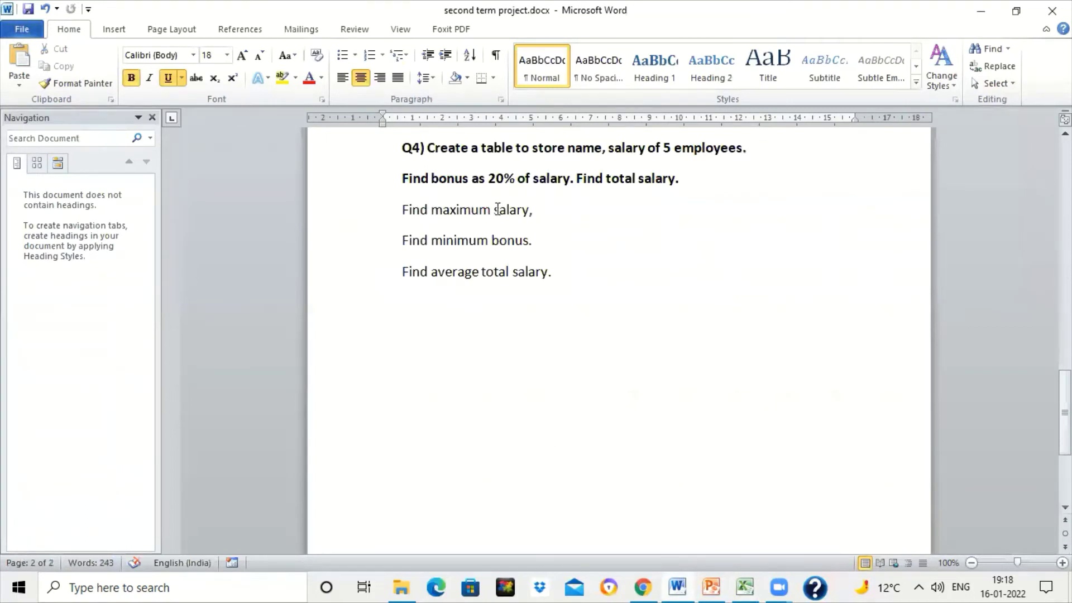
{"action": "left_click", "coordinate": [744, 586]}
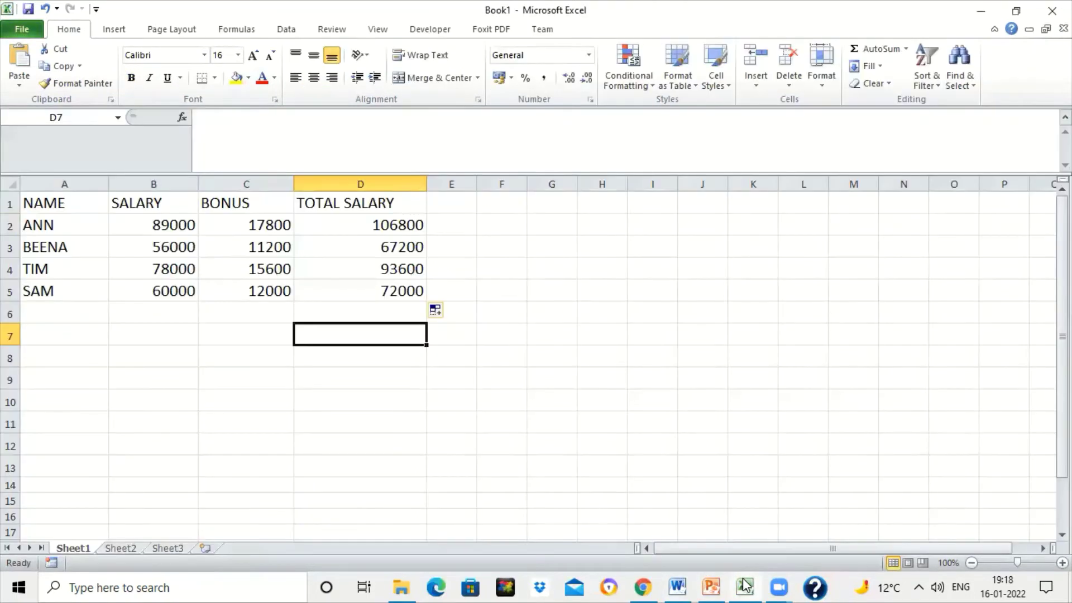
Step: Enter =MAX(B2:B5) in B6 to show the highest salary, 89000, and verify the formula
{"action": "left_click", "coordinate": [176, 312]}
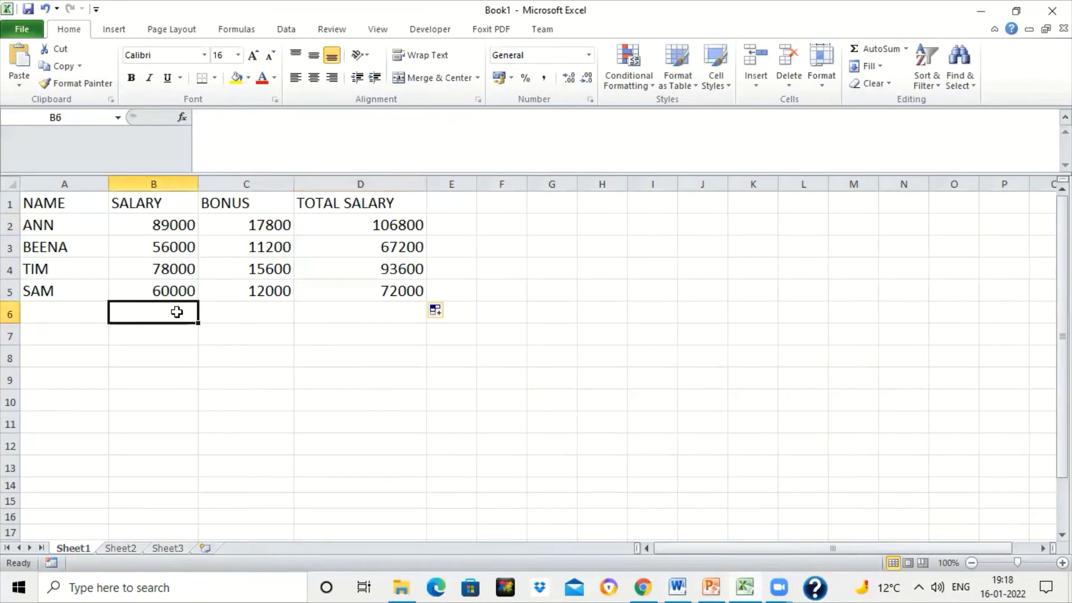
{"action": "type", "text": "=MA"}
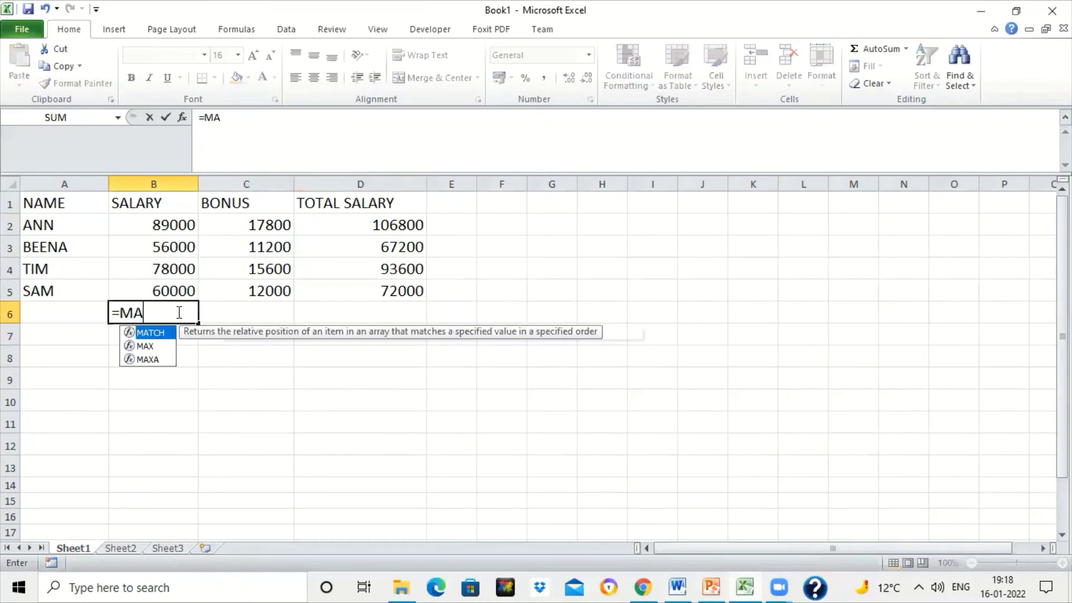
{"action": "type", "text": "X("}
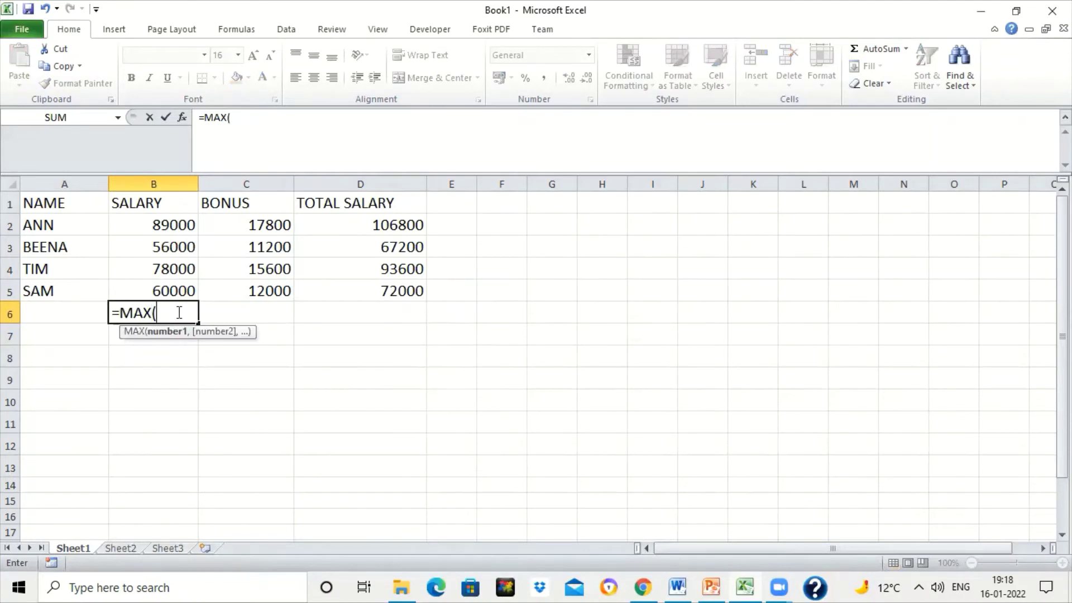
{"action": "left_click", "coordinate": [150, 222]}
{"action": "left_click_drag", "start_coordinate": [150, 223], "coordinate": [158, 285]}
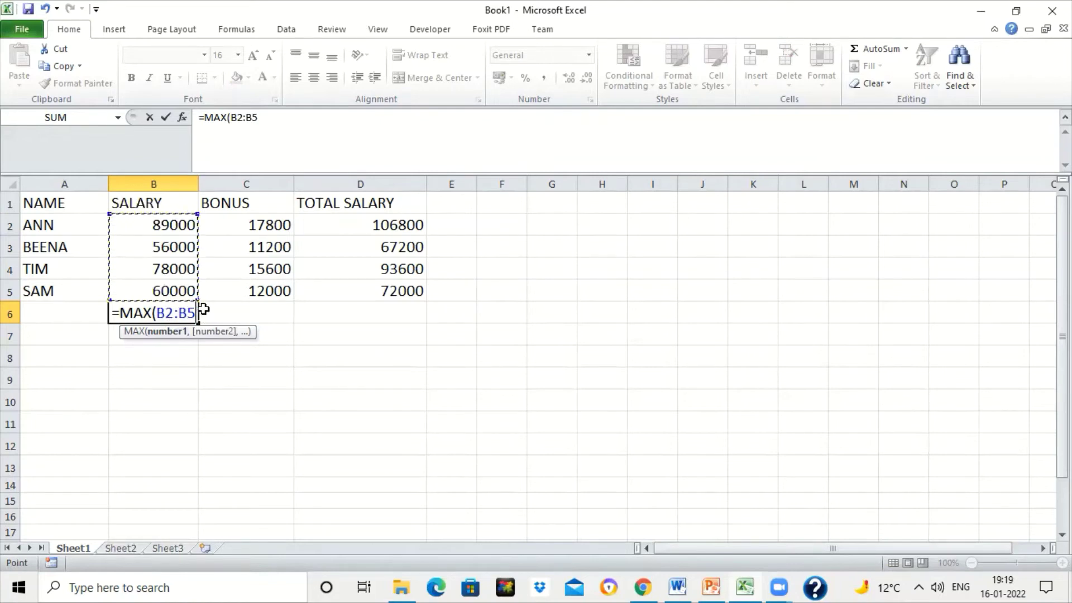
{"action": "type", "text": ")"}
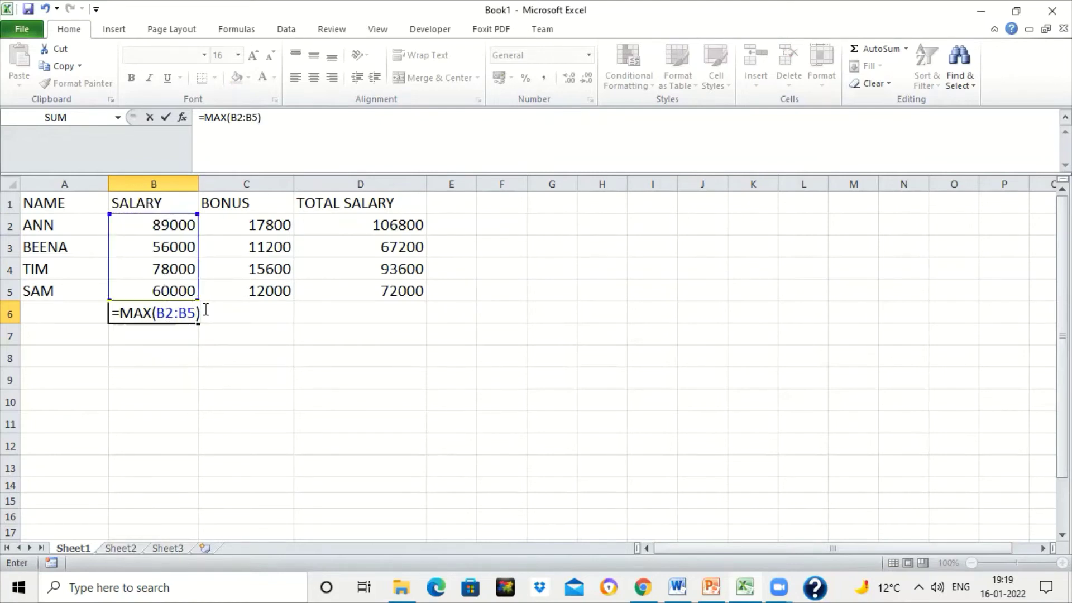
{"action": "key", "text": "Return"}
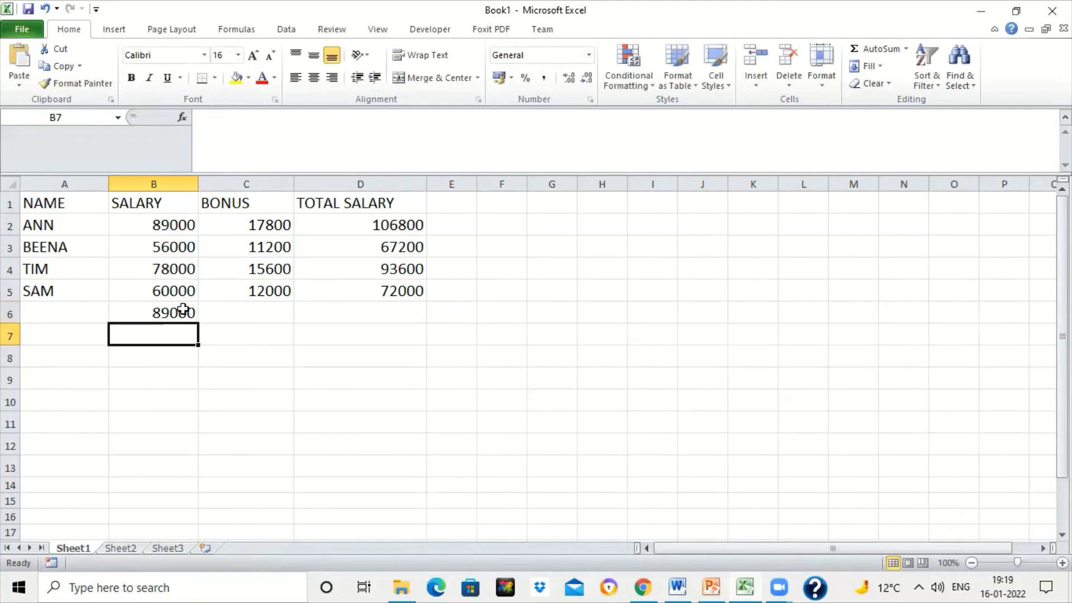
{"action": "left_click", "coordinate": [180, 309]}
{"action": "double_click", "coordinate": [180, 309]}
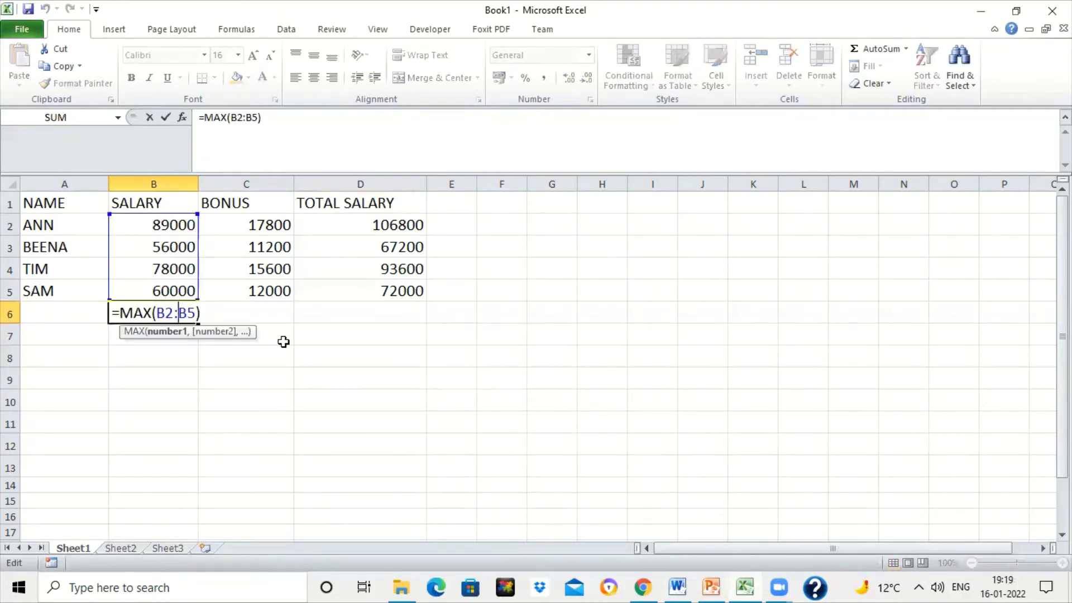
{"action": "key", "text": "Escape"}
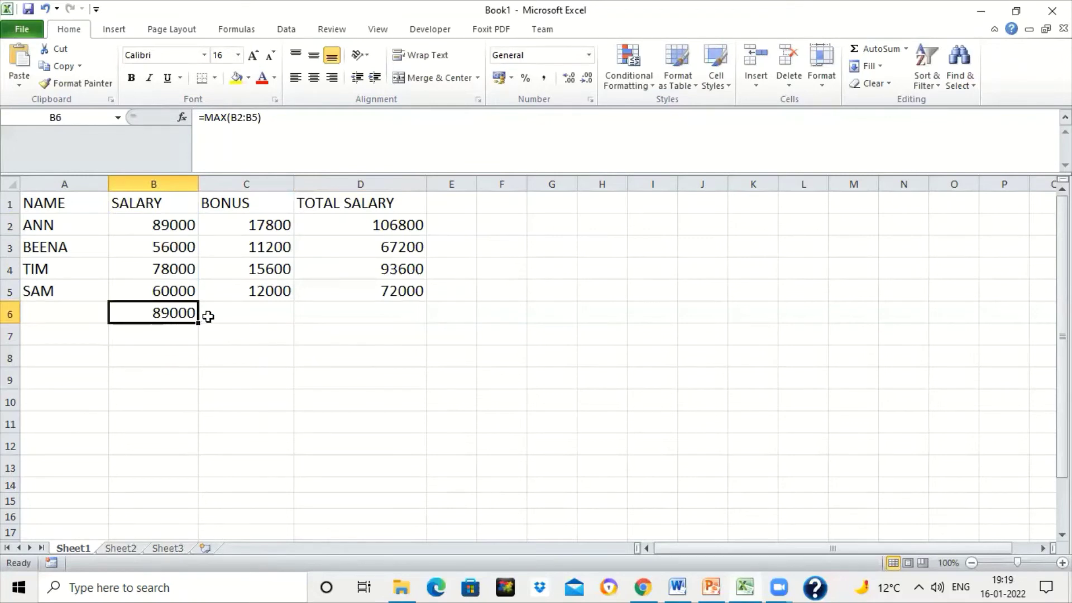
{"action": "left_click", "coordinate": [245, 313]}
Step: Enter =MIN(C2:C5) in C6, showing the lowest bonus of 11200
{"action": "key", "text": "alt+Tab"}
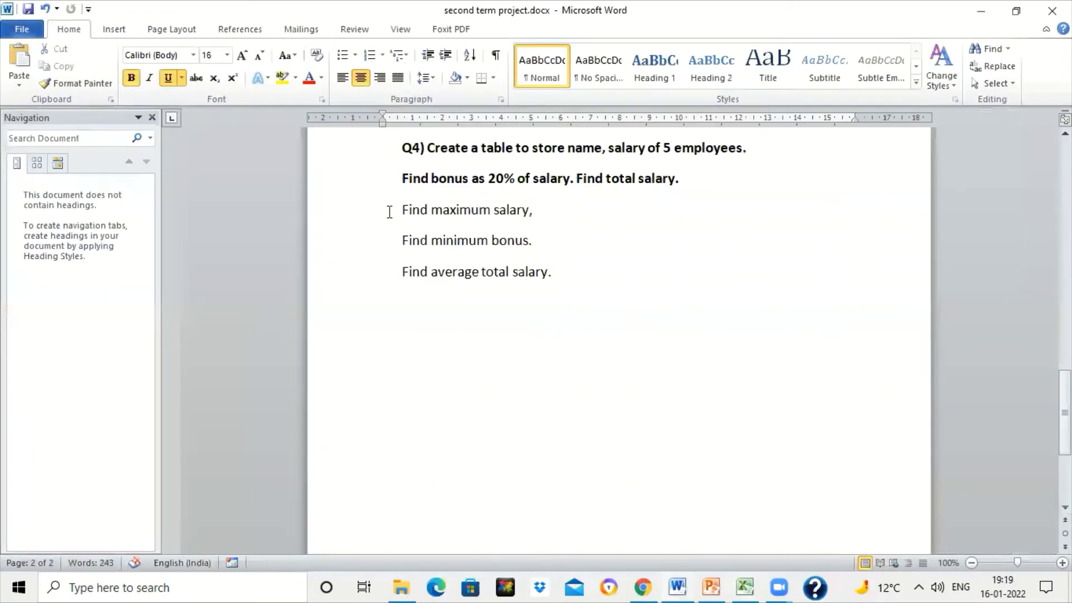
{"action": "key", "text": "alt+Tab"}
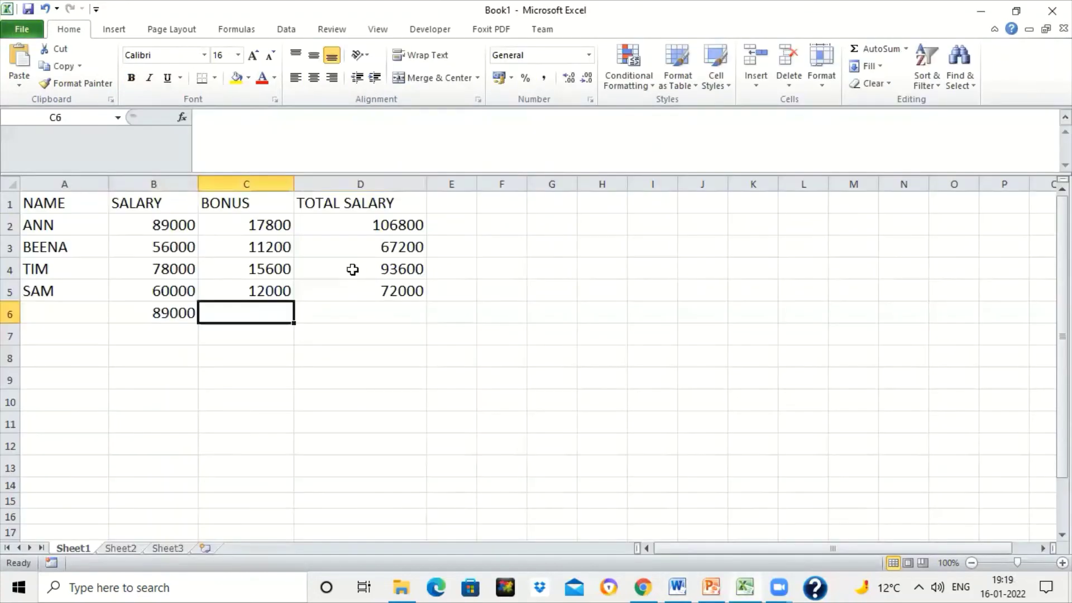
{"action": "type", "text": "=MIN"}
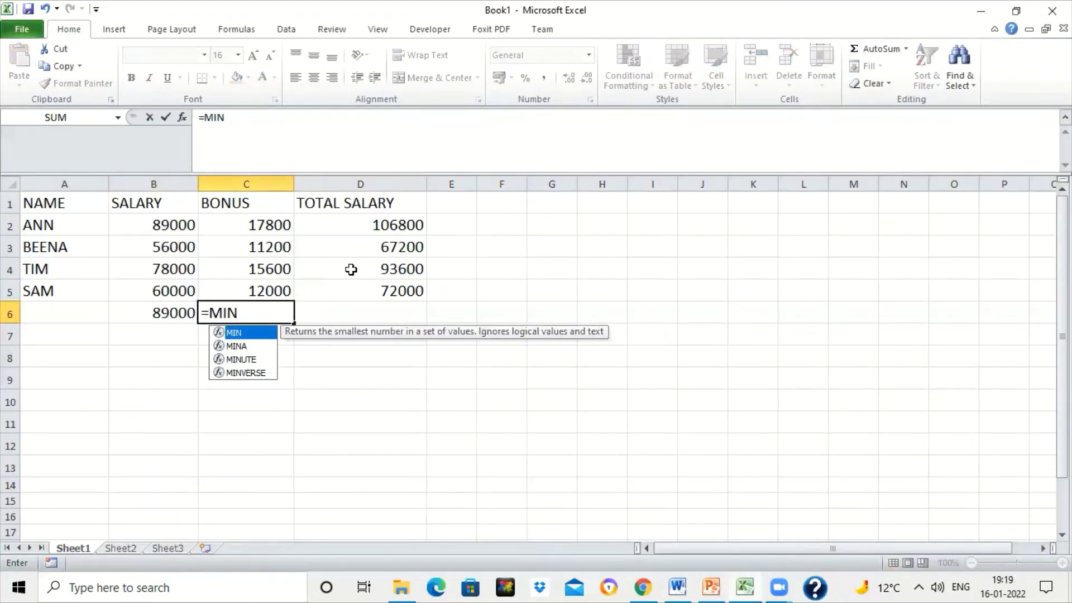
{"action": "type", "text": "("}
{"action": "left_click_drag", "start_coordinate": [278, 225], "coordinate": [276, 292]}
{"action": "type", "text": ")"}
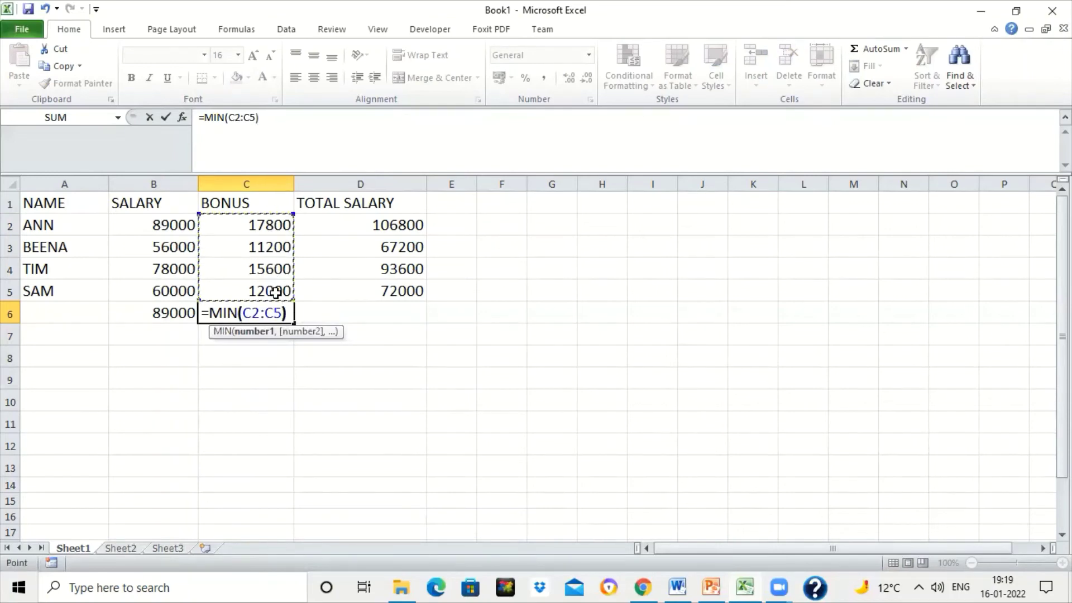
{"action": "key", "text": "Return"}
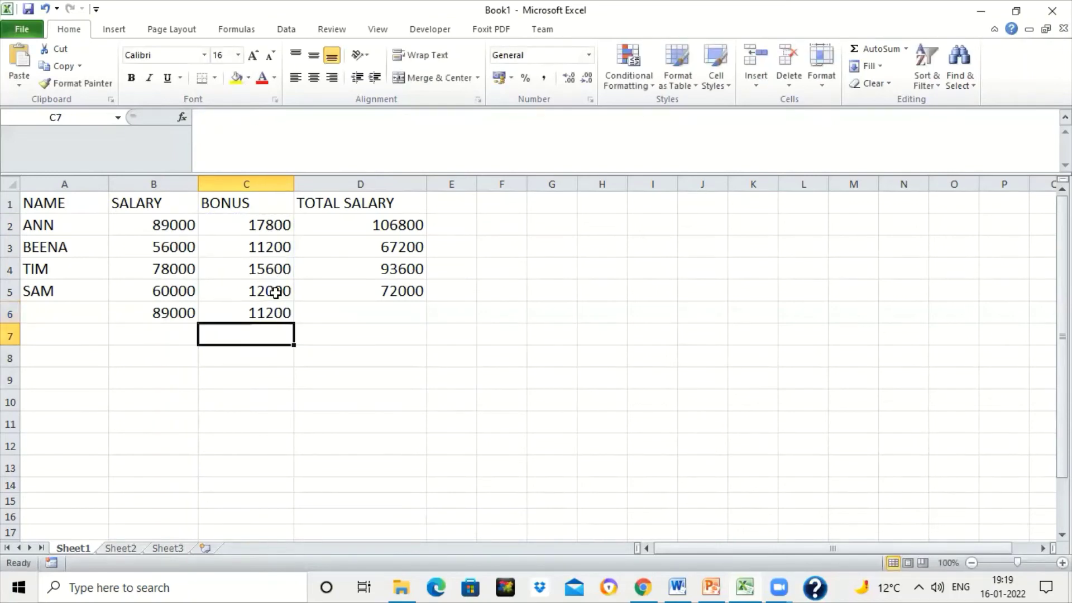
{"action": "left_click", "coordinate": [342, 311]}
{"action": "key", "text": "alt+Tab"}
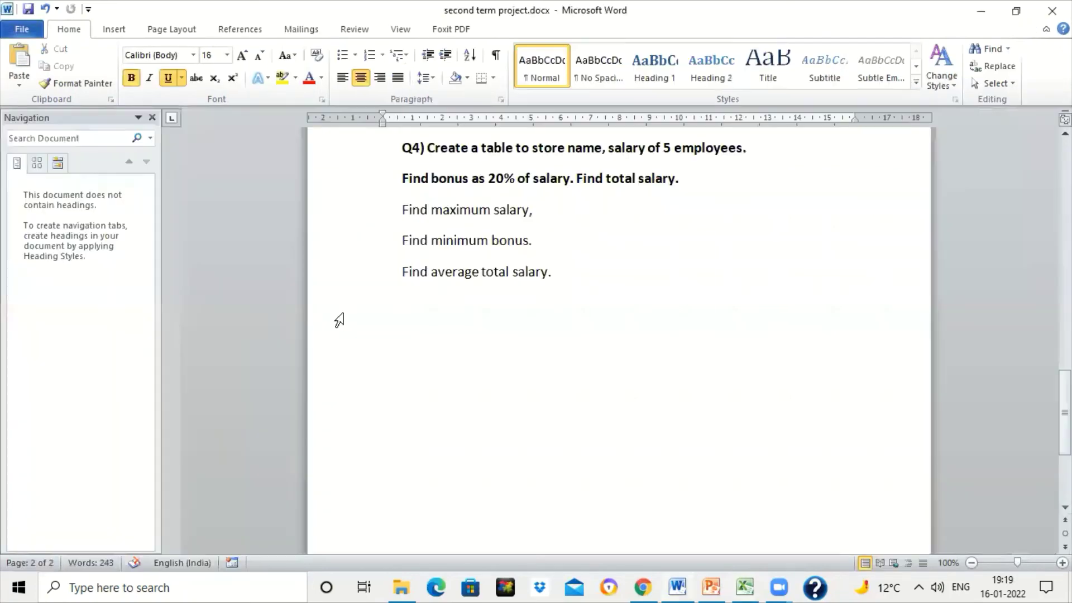
Step: Enter =AVERAGE(D2:D5) in D6 to show the average total salary, 84900
{"action": "key", "text": "alt+Tab"}
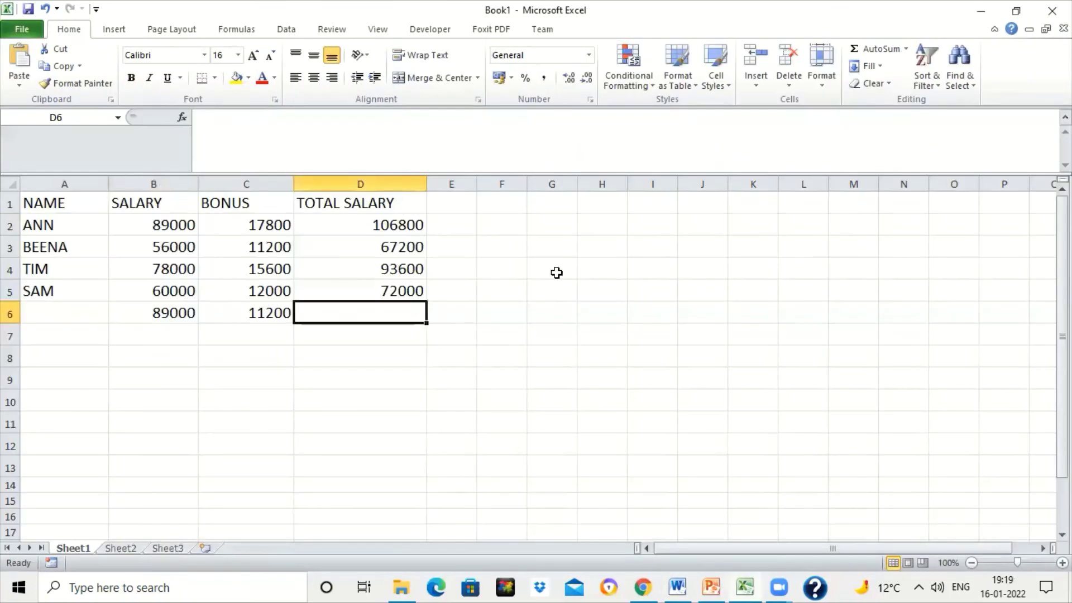
{"action": "type", "text": "=AVERA"}
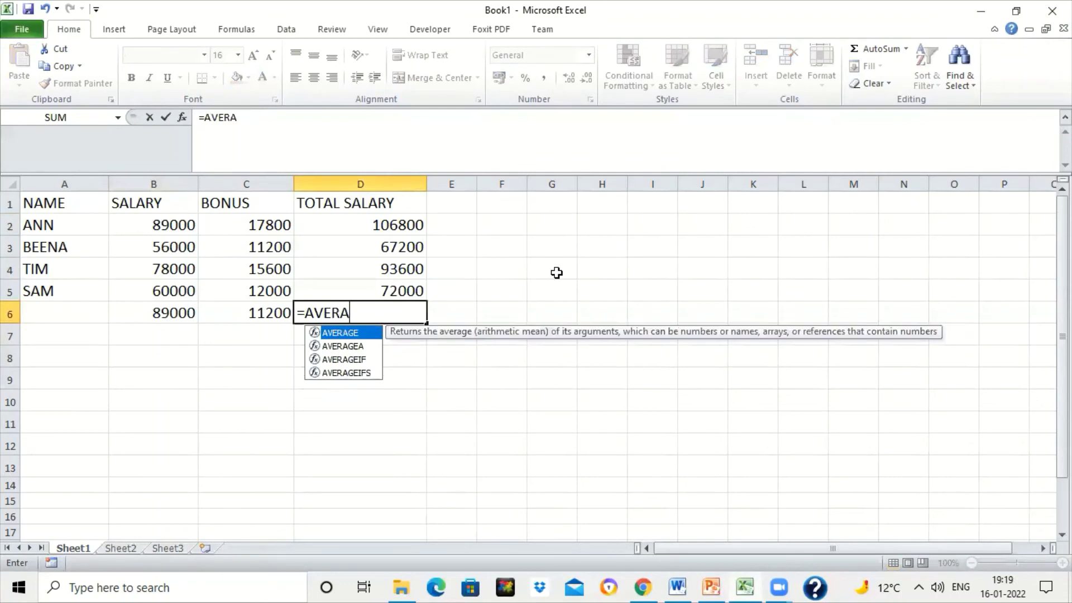
{"action": "type", "text": "GE("}
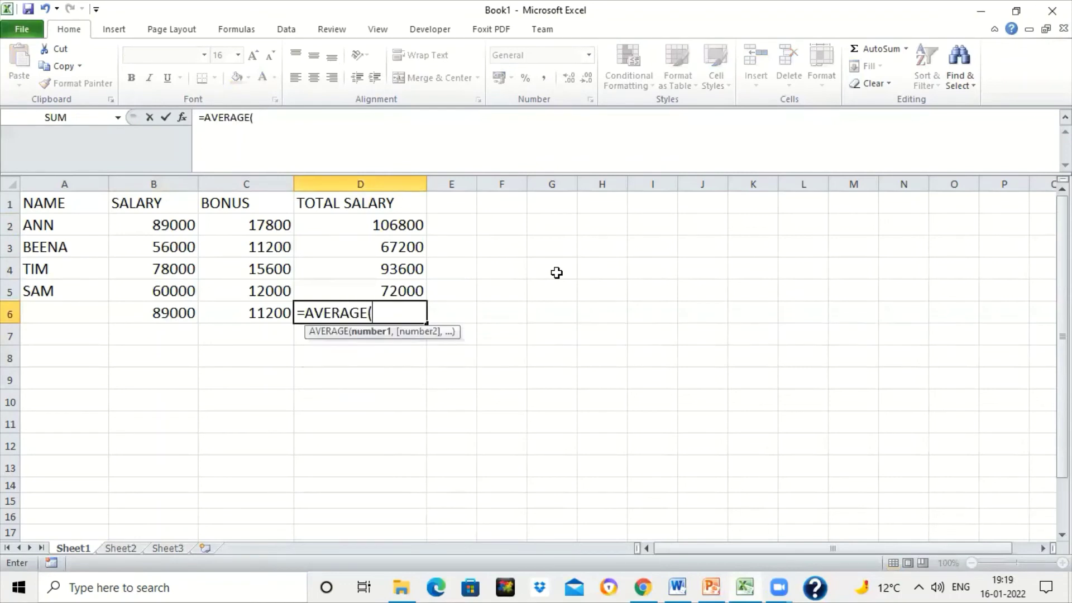
{"action": "left_click", "coordinate": [391, 222]}
{"action": "left_click_drag", "start_coordinate": [392, 248], "coordinate": [391, 287]}
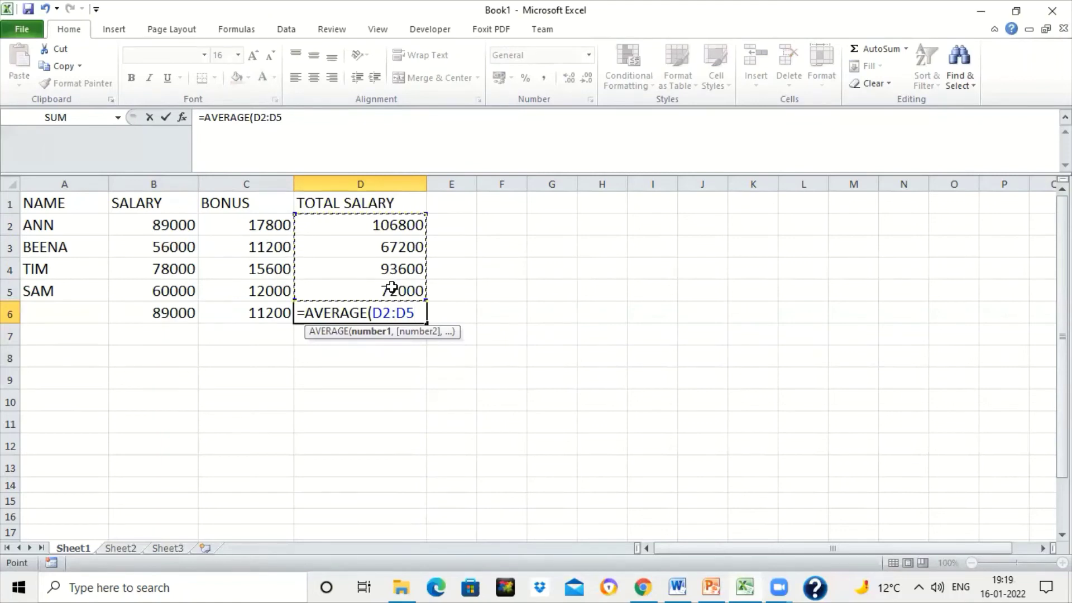
{"action": "type", "text": ")"}
{"action": "key", "text": "Return"}
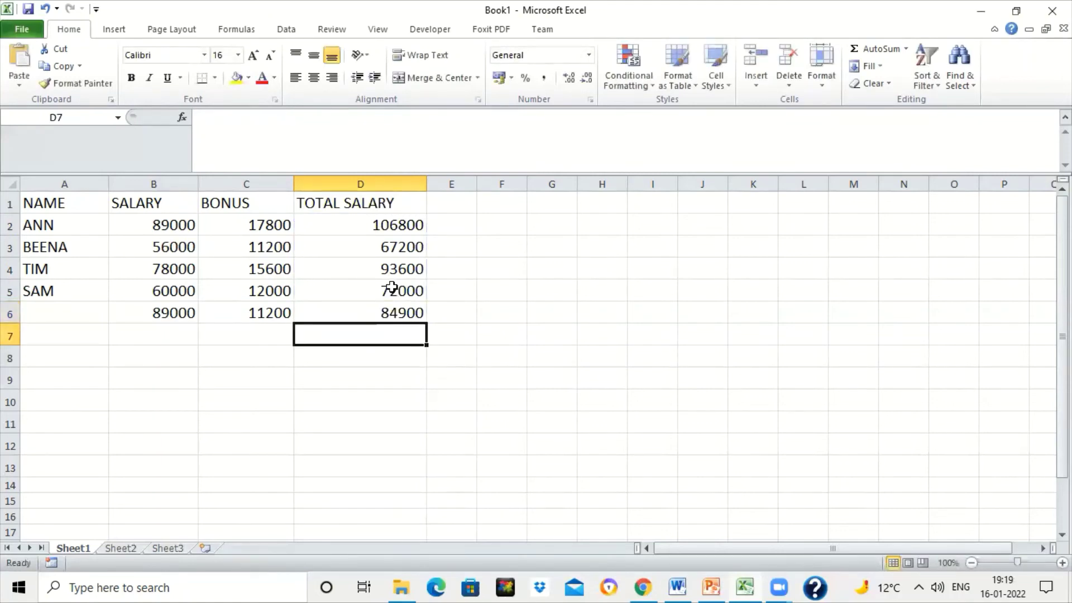
{"action": "left_click", "coordinate": [387, 313]}
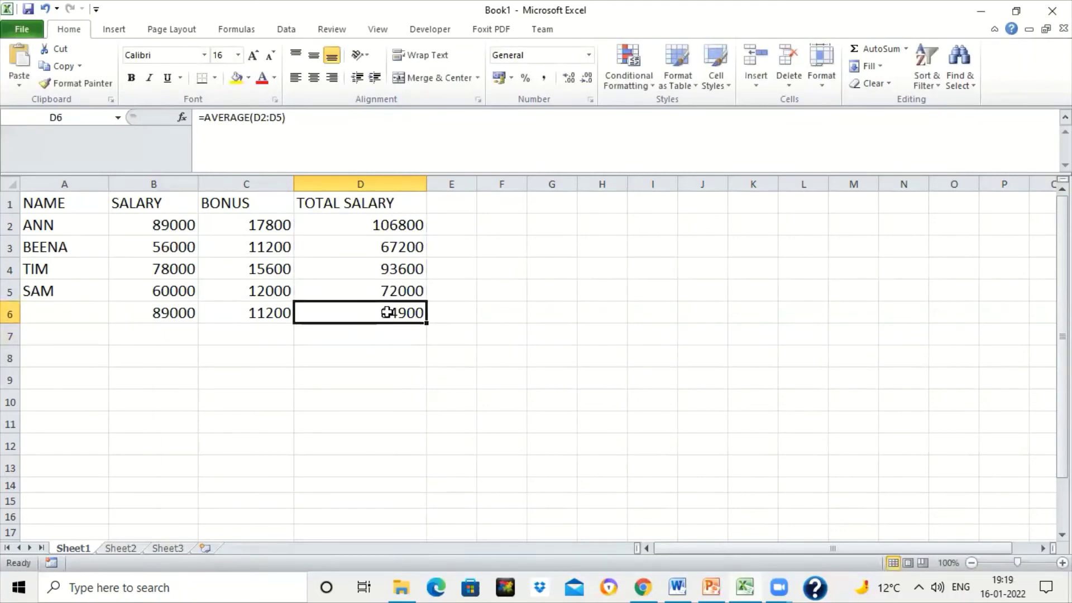
Step: Fill the table range A1:D5 blue
{"action": "left_click_drag", "start_coordinate": [39, 204], "coordinate": [426, 287]}
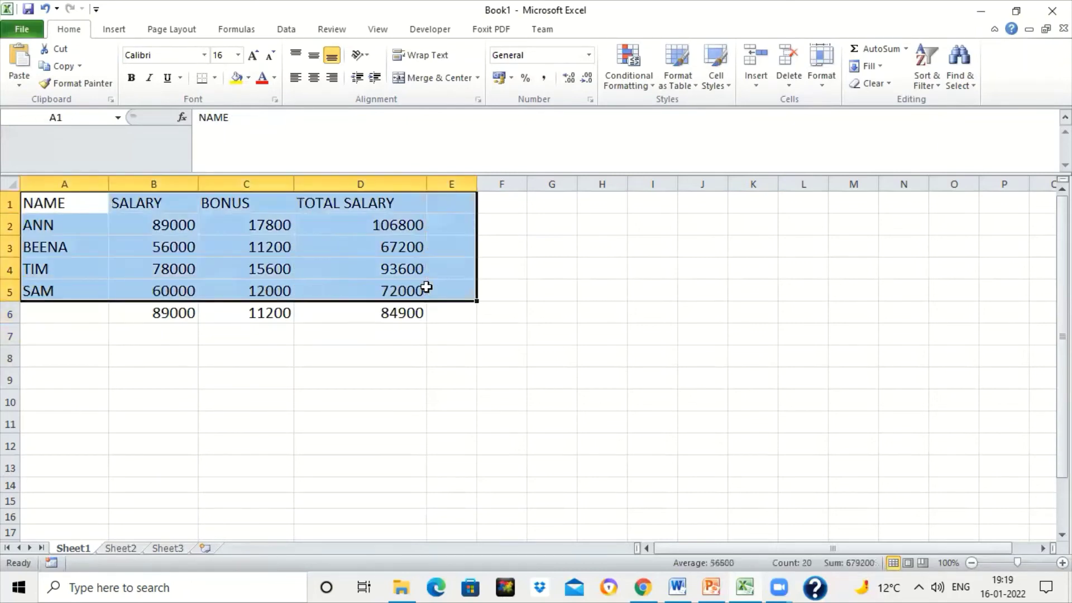
{"action": "left_click", "coordinate": [383, 249]}
{"action": "left_click_drag", "start_coordinate": [57, 199], "coordinate": [335, 293]}
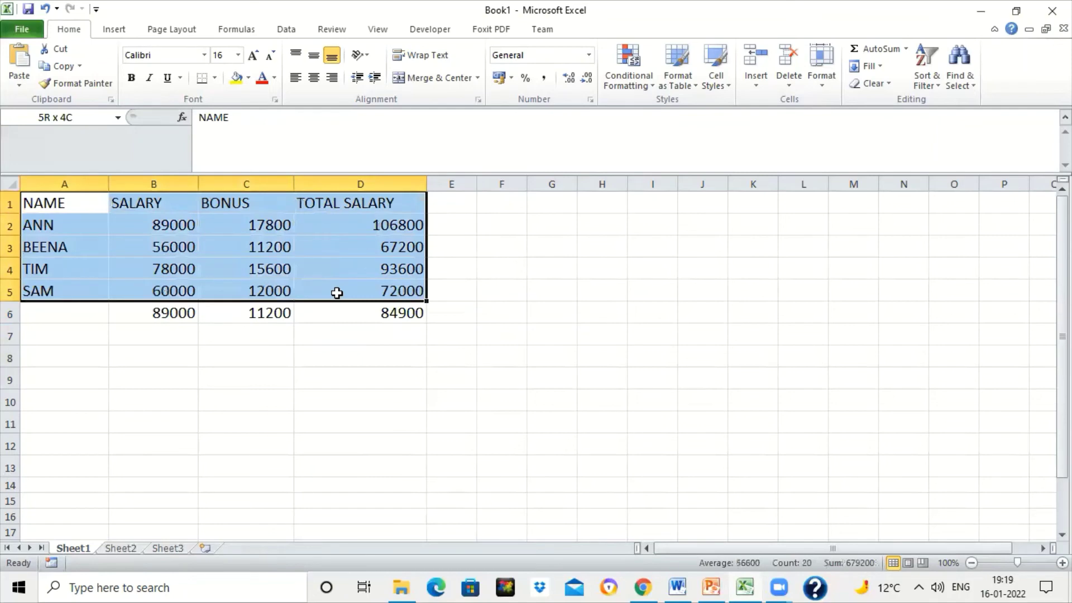
{"action": "left_click", "coordinate": [248, 78]}
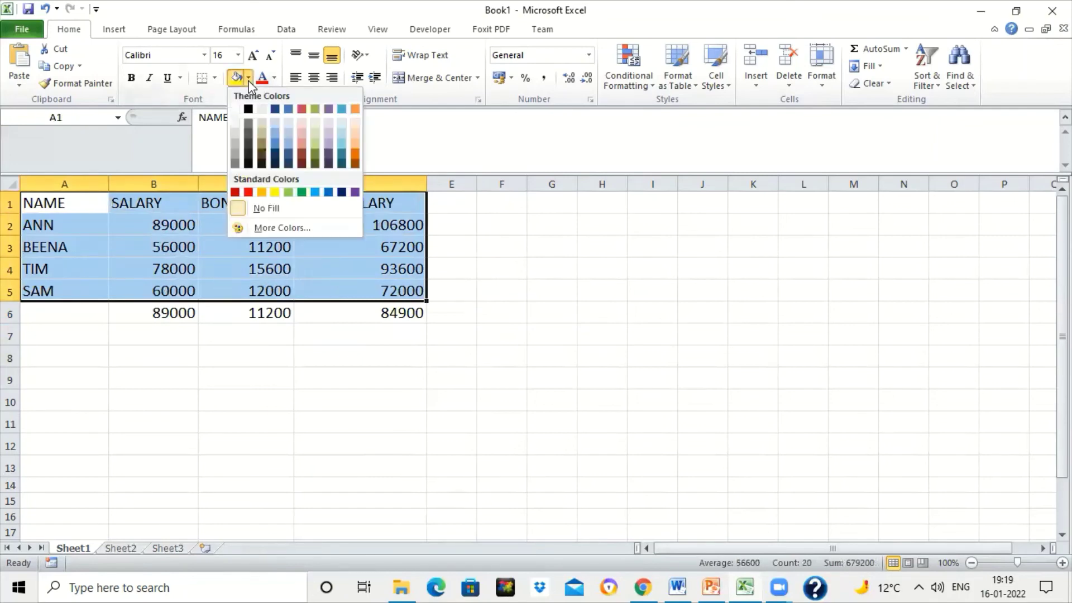
{"action": "left_click", "coordinate": [275, 132]}
{"action": "left_click", "coordinate": [203, 283]}
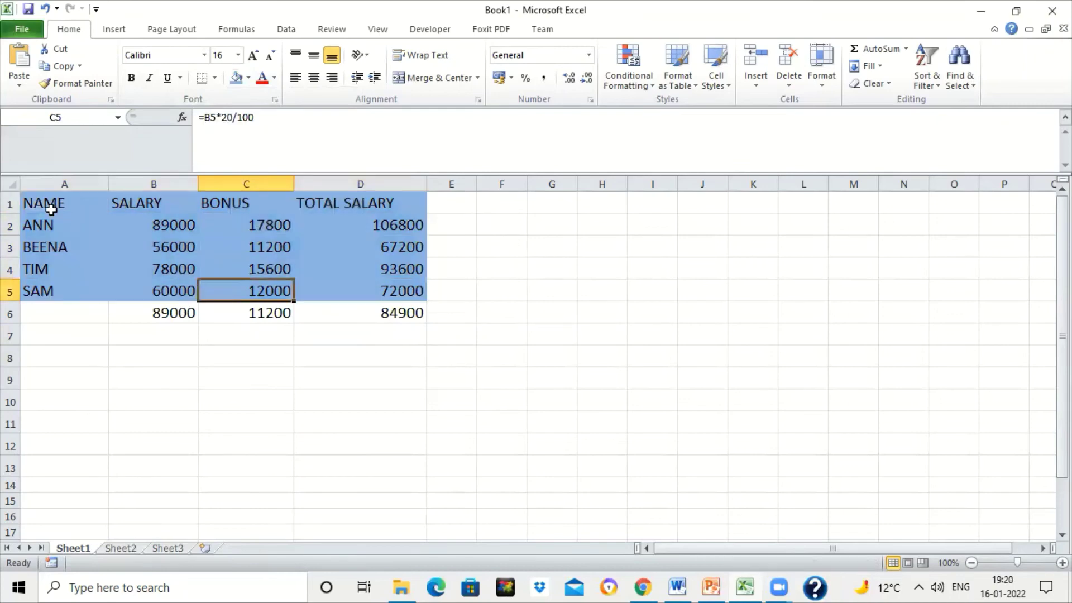
Step: Fill the header row A1:D1 dark red
{"action": "left_click_drag", "start_coordinate": [51, 209], "coordinate": [371, 204]}
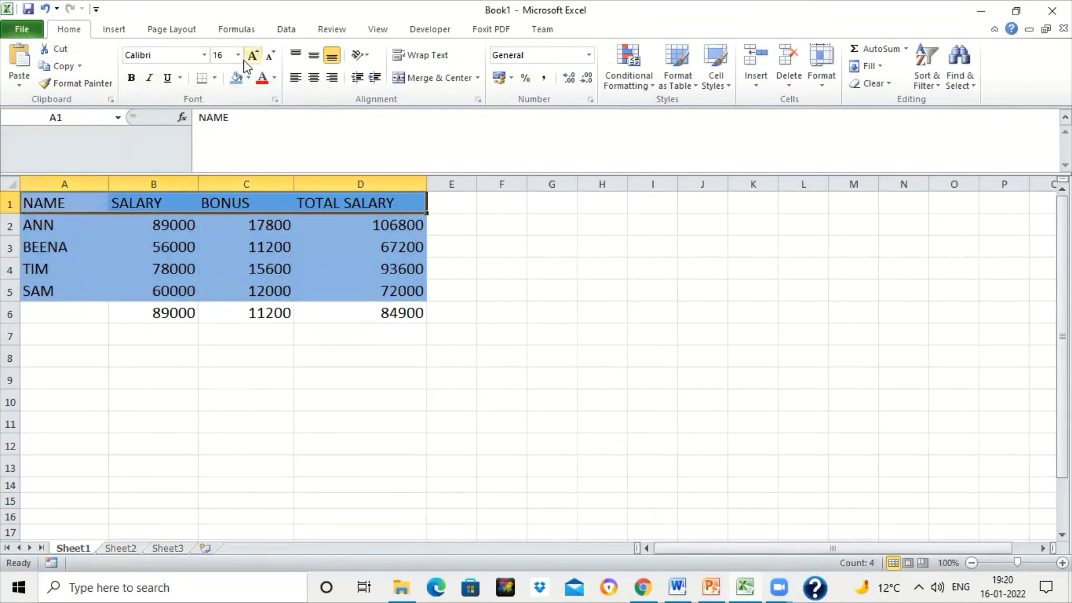
{"action": "left_click", "coordinate": [249, 78]}
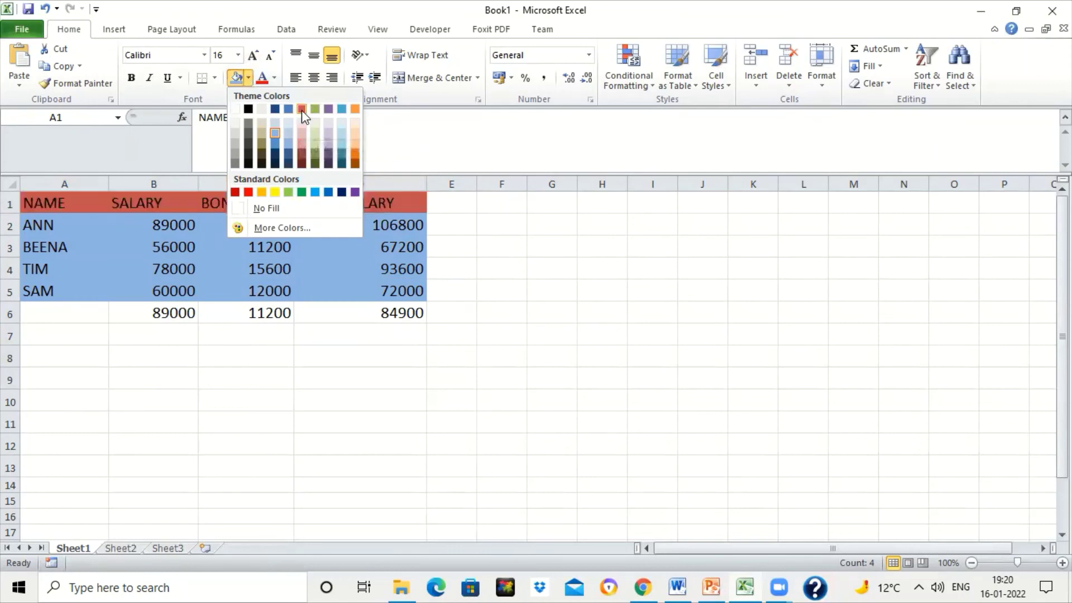
{"action": "left_click", "coordinate": [301, 109]}
Step: Shade the summary row B6:D6 light olive
{"action": "left_click_drag", "start_coordinate": [143, 313], "coordinate": [397, 313]}
{"action": "left_click", "coordinate": [247, 77]}
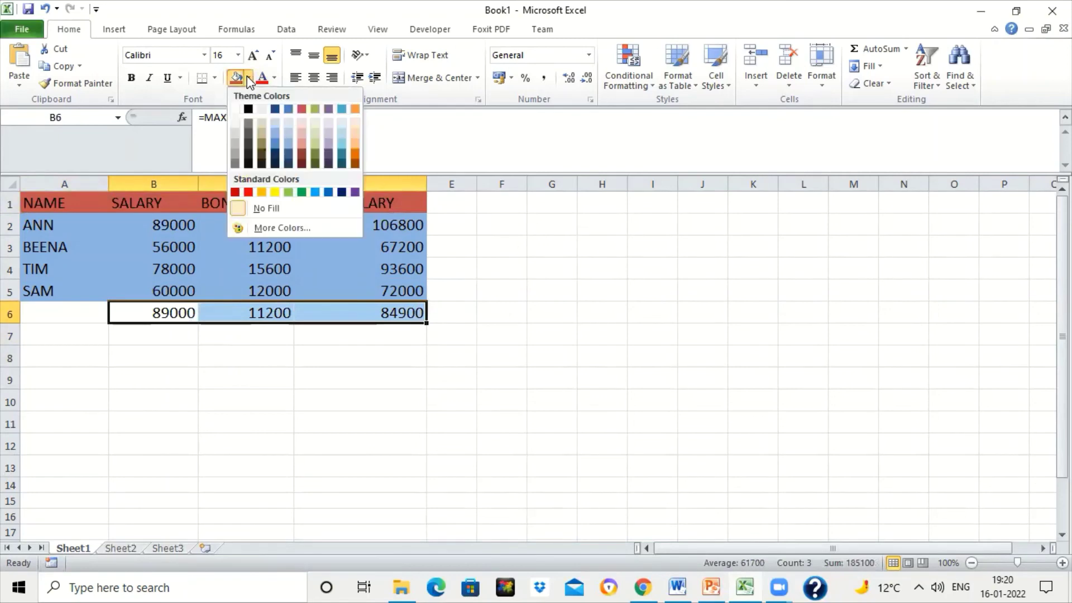
{"action": "left_click", "coordinate": [316, 124]}
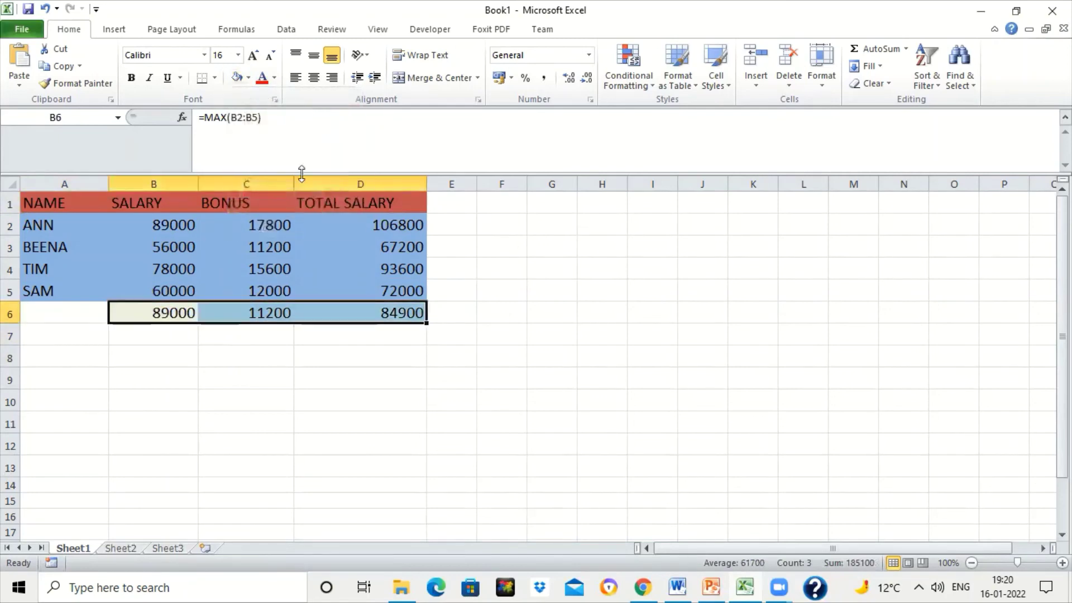
{"action": "left_click", "coordinate": [264, 381]}
Step: Apply All Borders to the whole table A1:D6
{"action": "left_click_drag", "start_coordinate": [60, 204], "coordinate": [376, 309]}
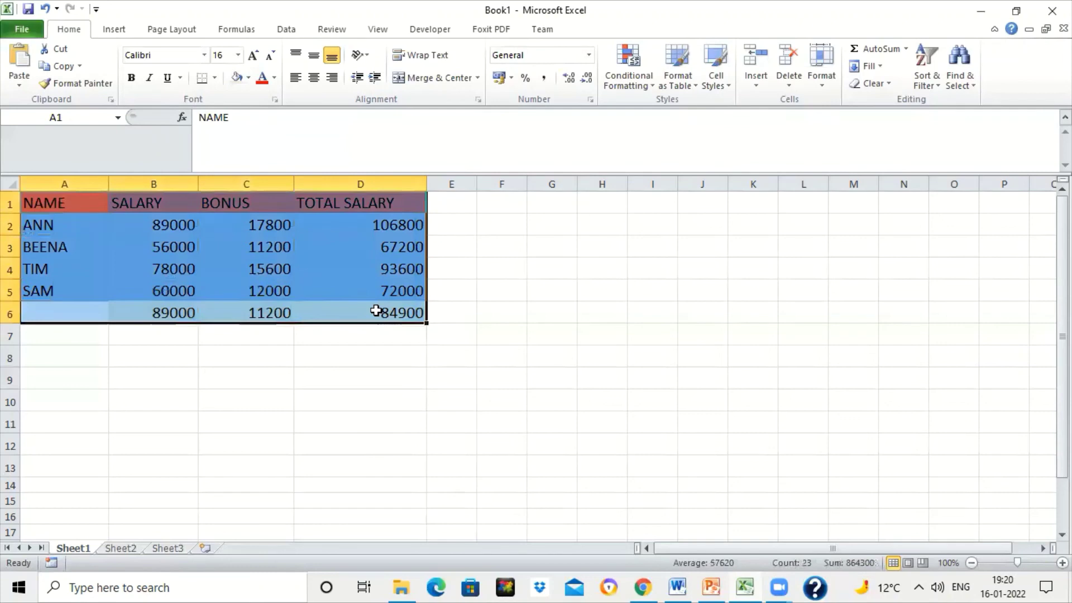
{"action": "left_click", "coordinate": [214, 83]}
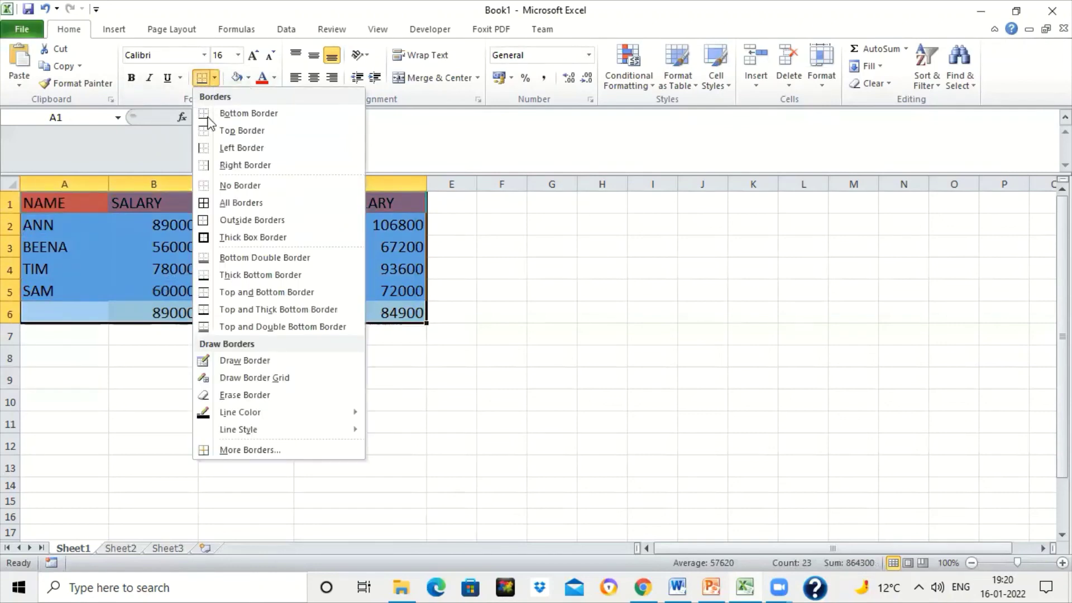
{"action": "left_click", "coordinate": [241, 203]}
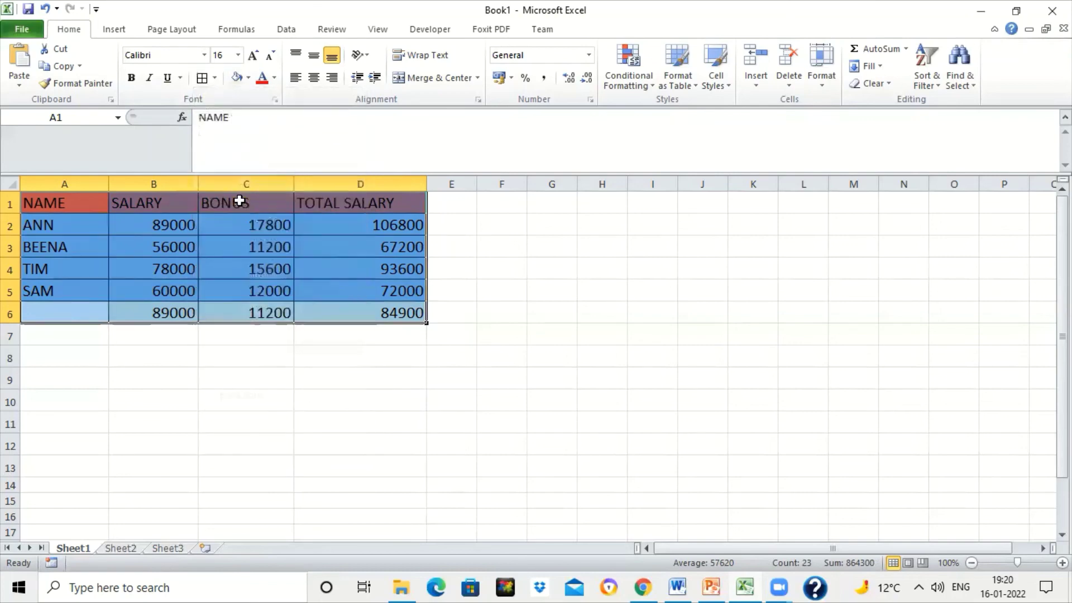
{"action": "left_click", "coordinate": [277, 385]}
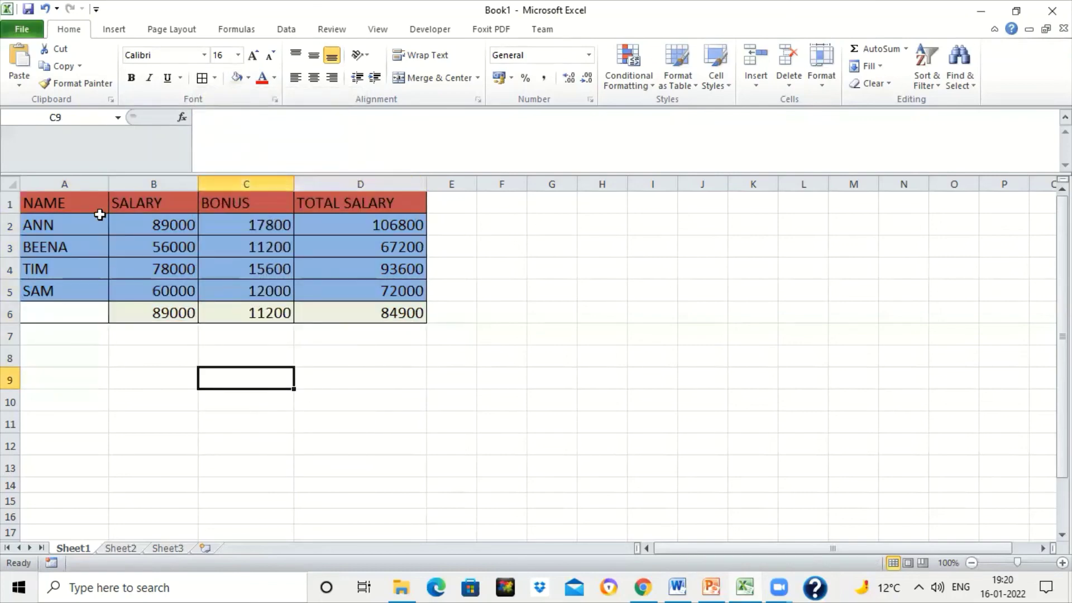